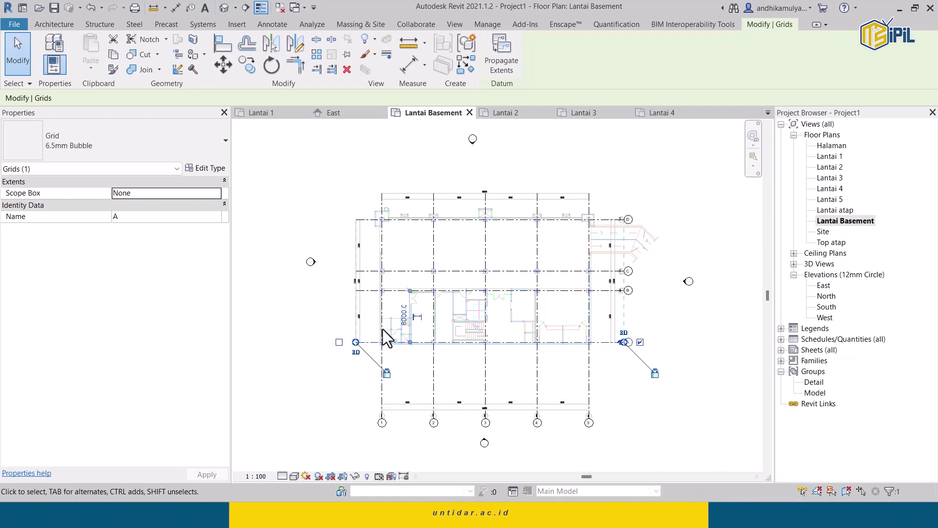
Start placing an architectural column from the Architecture tab's Column menu
left_click(57, 24)
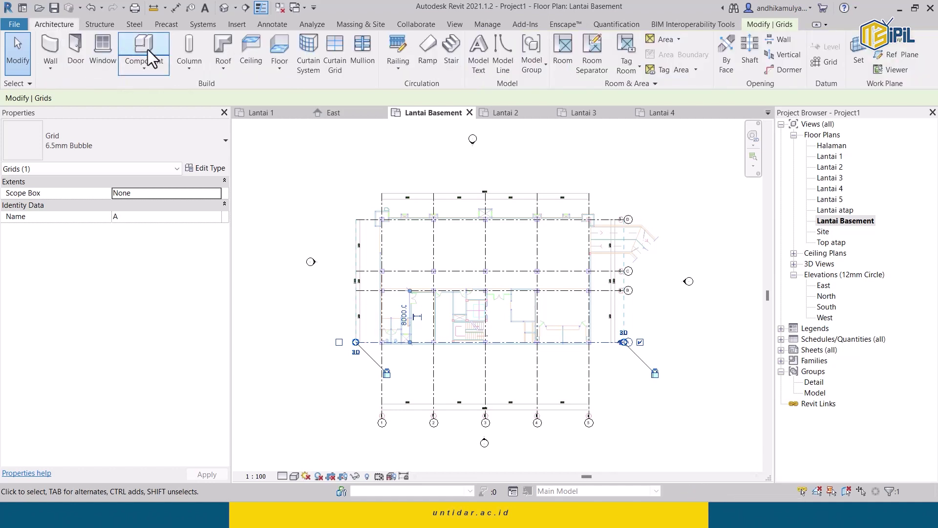
left_click(191, 67)
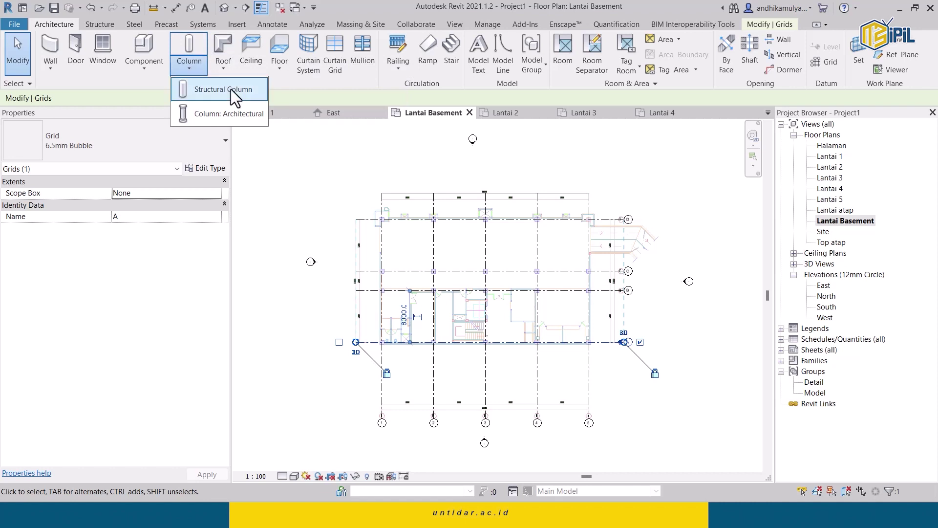
left_click(224, 115)
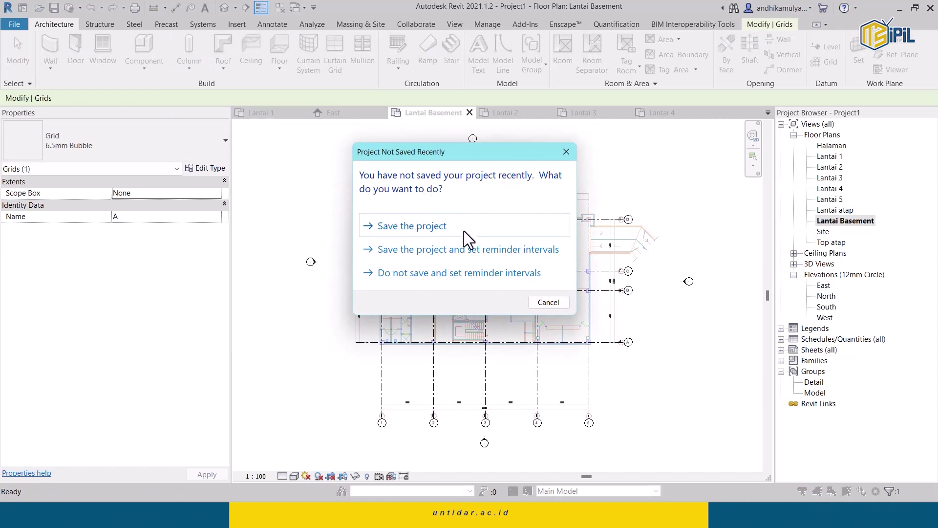
Save the project under the name 'LATIHAN REVIT'
left_click(427, 225)
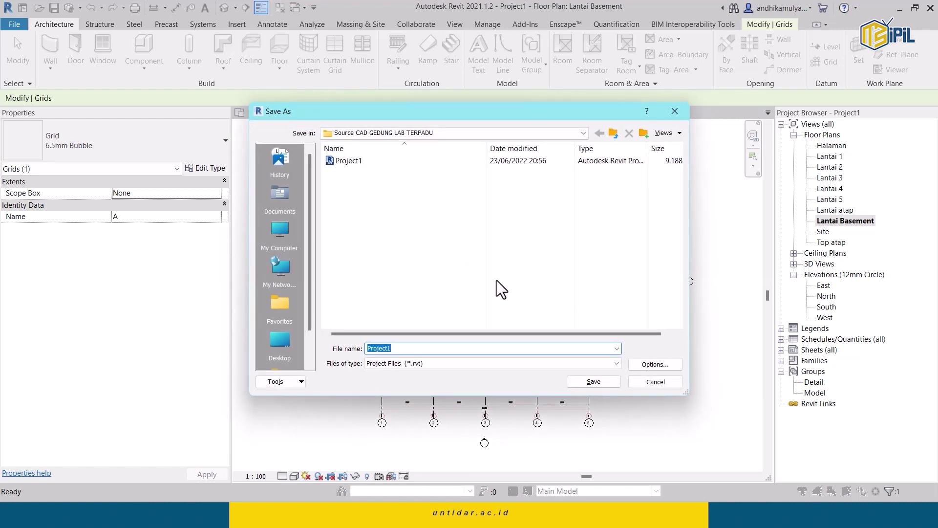
type("lATIHAN")
key("BackSpace")
key("BackSpace")
key("BackSpace")
type("LATIHAB")
key("BackSpace")
type("N REVIT")
left_click(600, 382)
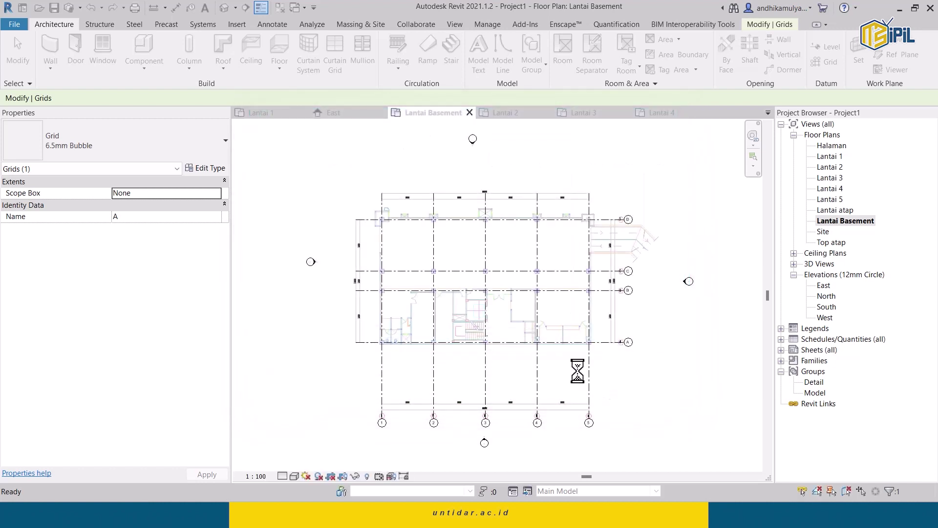
key("c")
key("l")
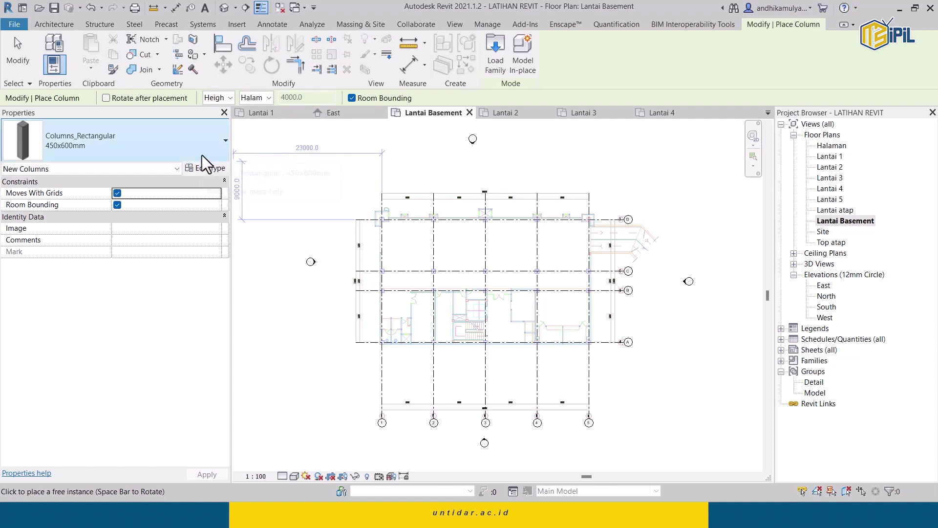
Zoom to grid 1/D and measure the existing column, confirming it is 650 per side
scroll(382, 214, "up", 2)
scroll(388, 215, "up", 5)
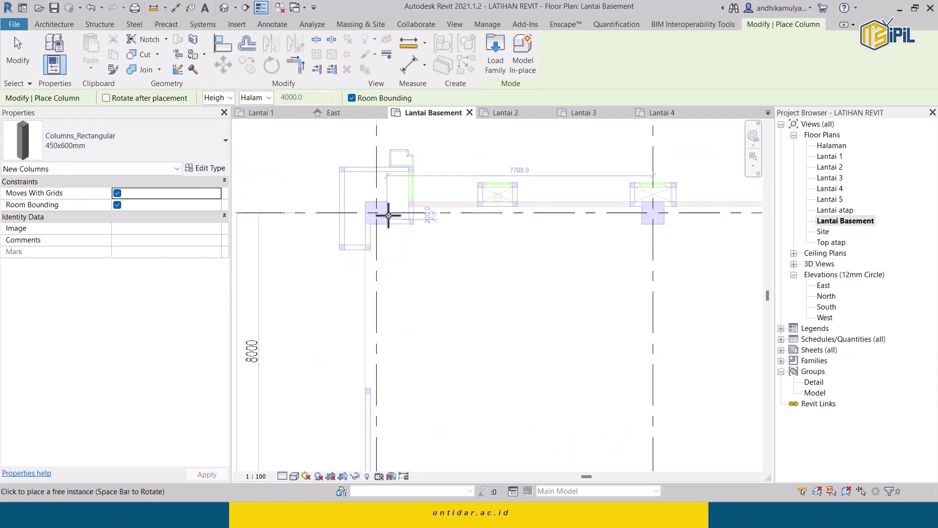
scroll(383, 214, "up", 3)
scroll(352, 195, "up", 2)
middle_click_drag(371, 193, 438, 289)
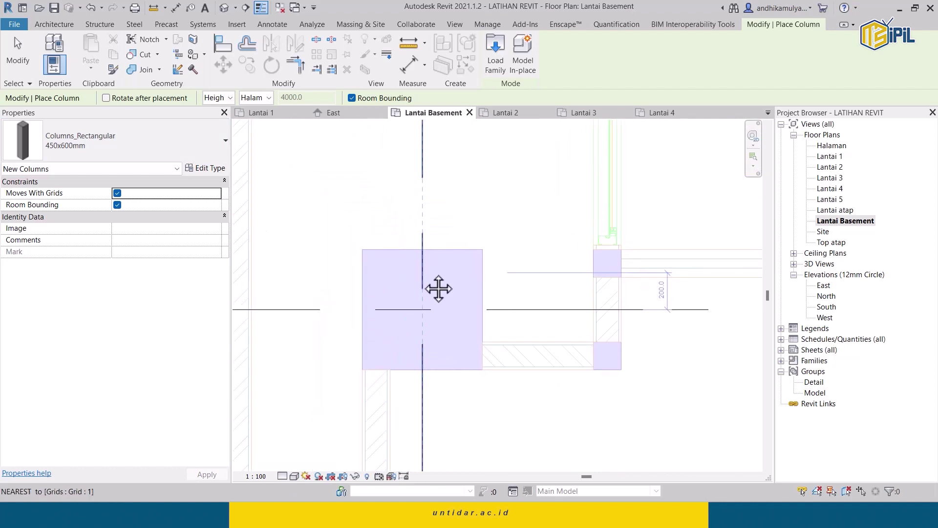
scroll(438, 288, "down", 2)
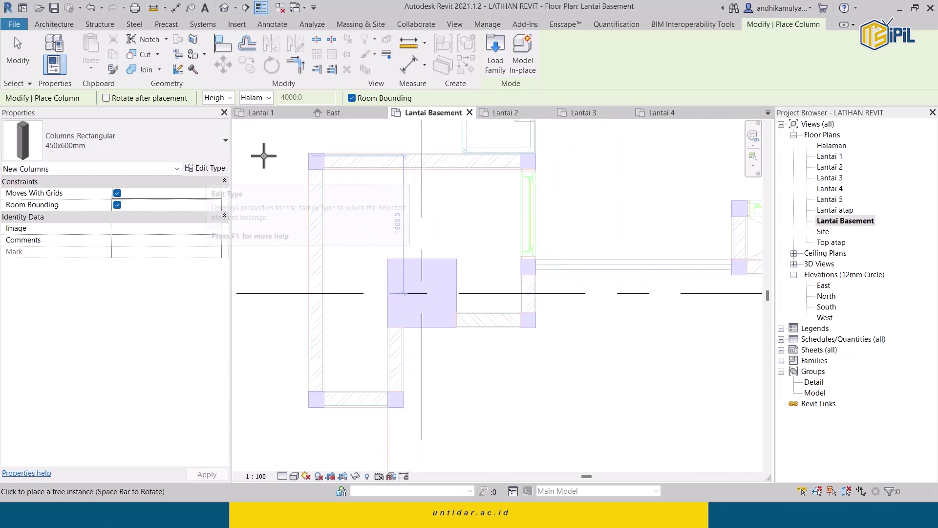
left_click(409, 49)
scroll(394, 268, "up", 2)
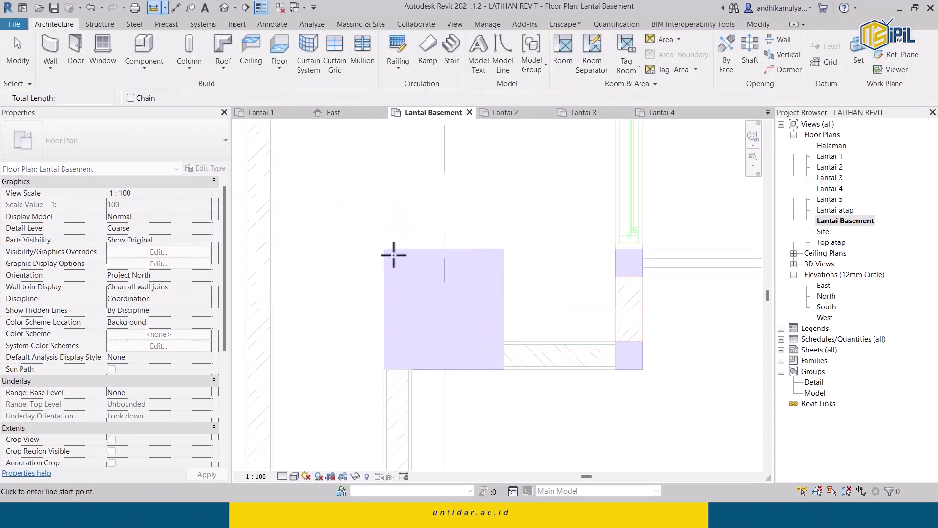
left_click(383, 249)
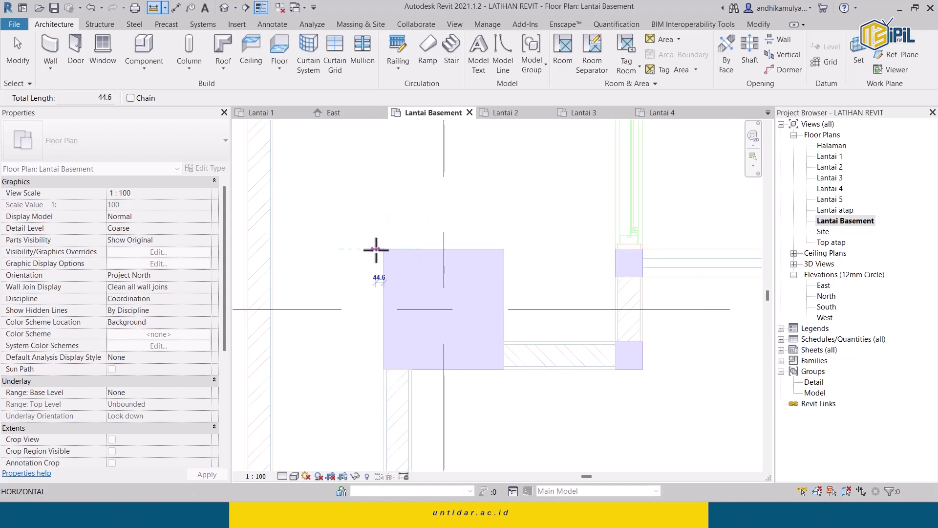
key("Escape")
key("Escape")
left_click(189, 69)
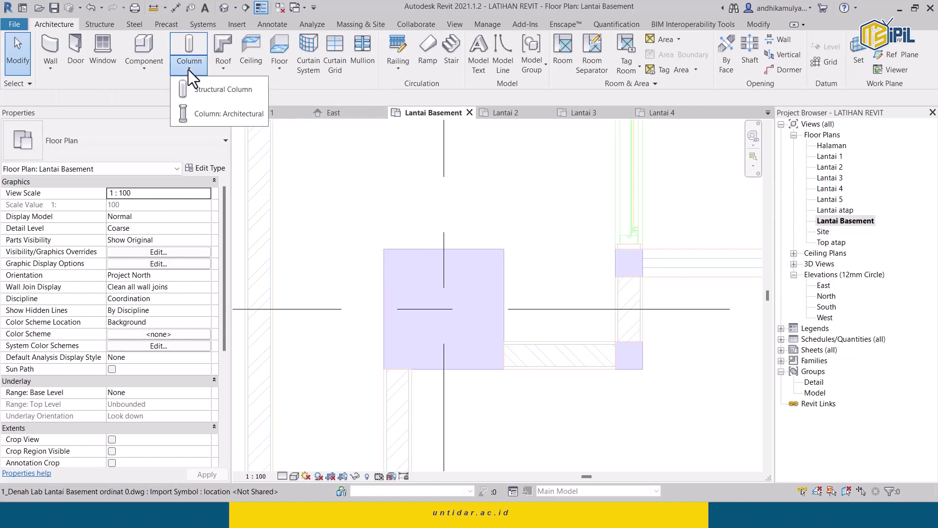
Set the architectural column type to 600x600mm and open its type properties
left_click(213, 113)
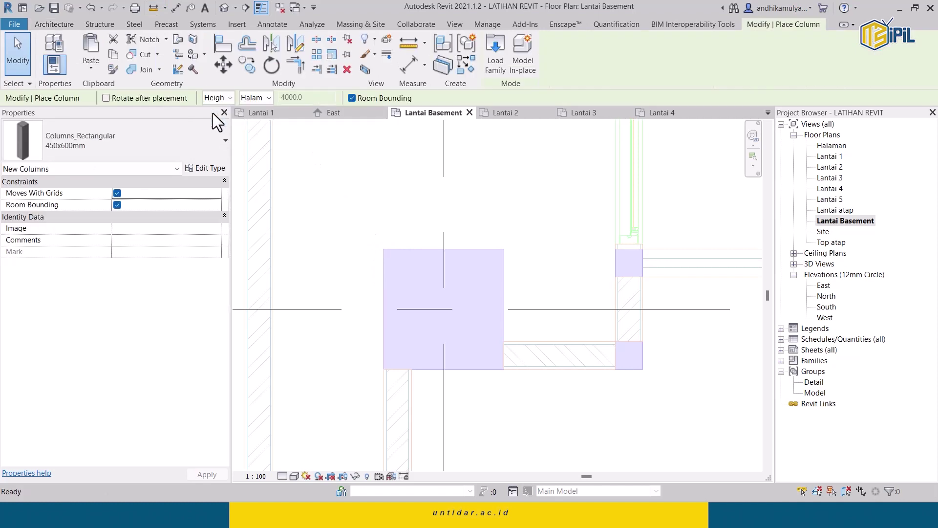
left_click(217, 138)
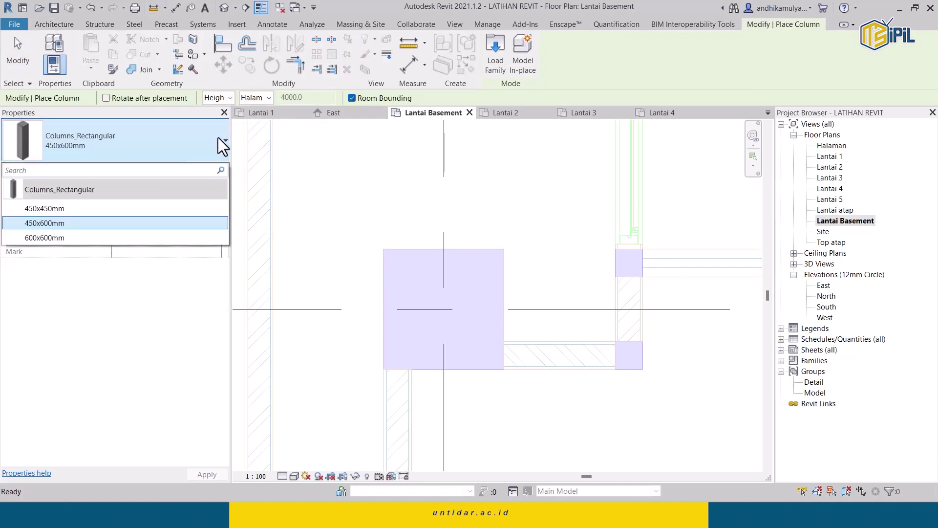
left_click(116, 236)
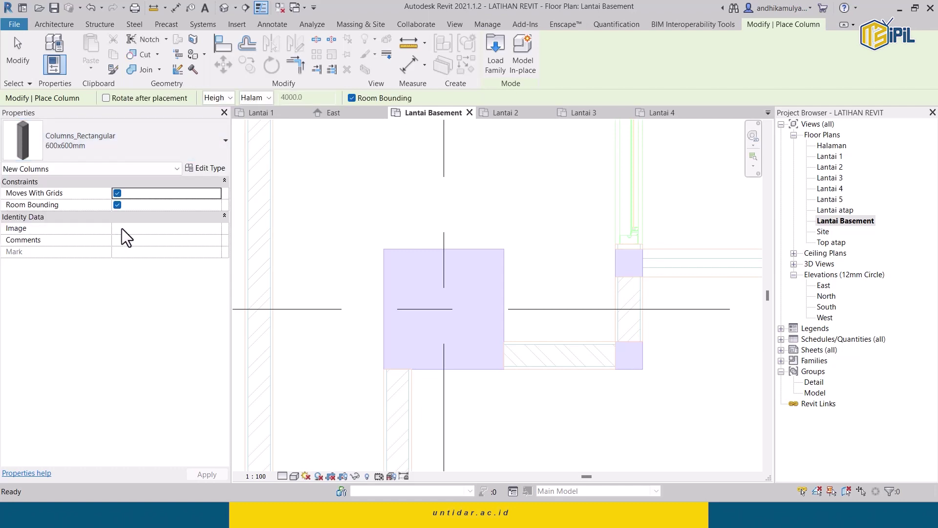
left_click(222, 169)
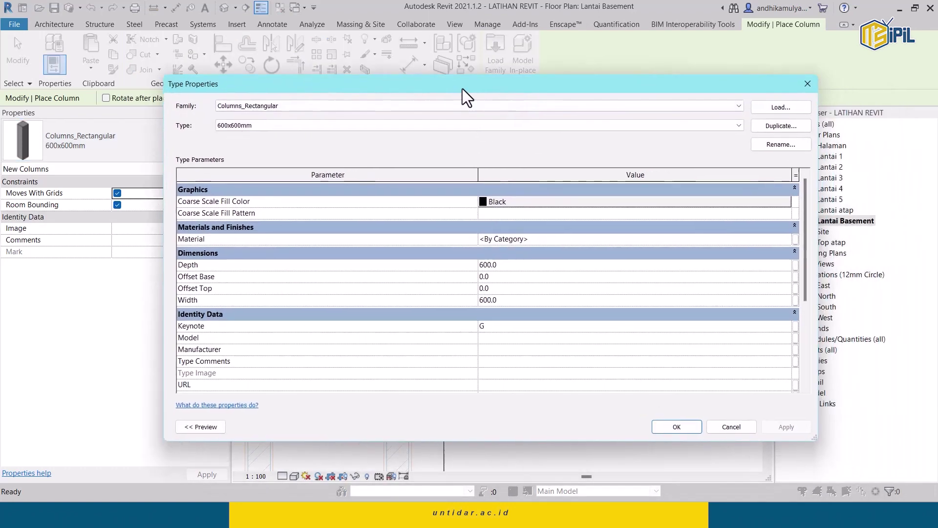
left_click_drag(463, 89, 426, 66)
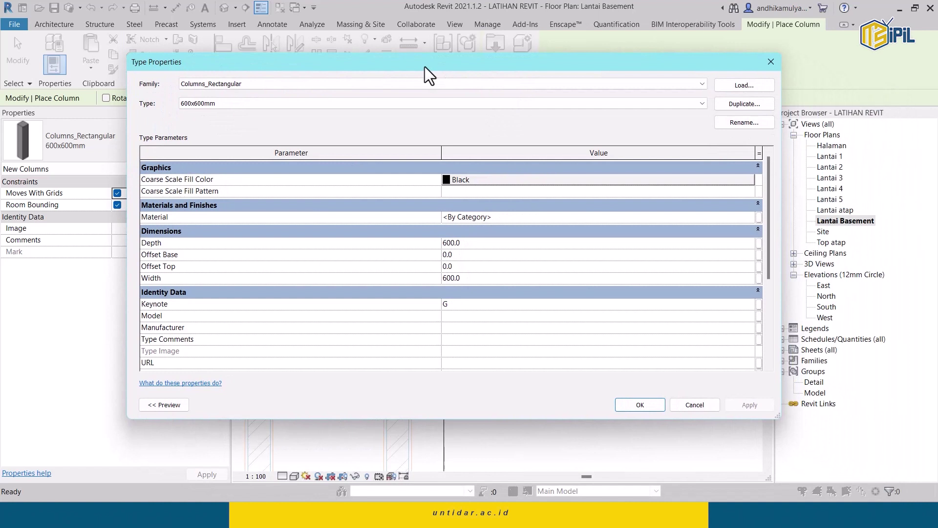
Duplicate 600x600mm as type 'K-1 650 650' and set its depth to 650
left_click(751, 106)
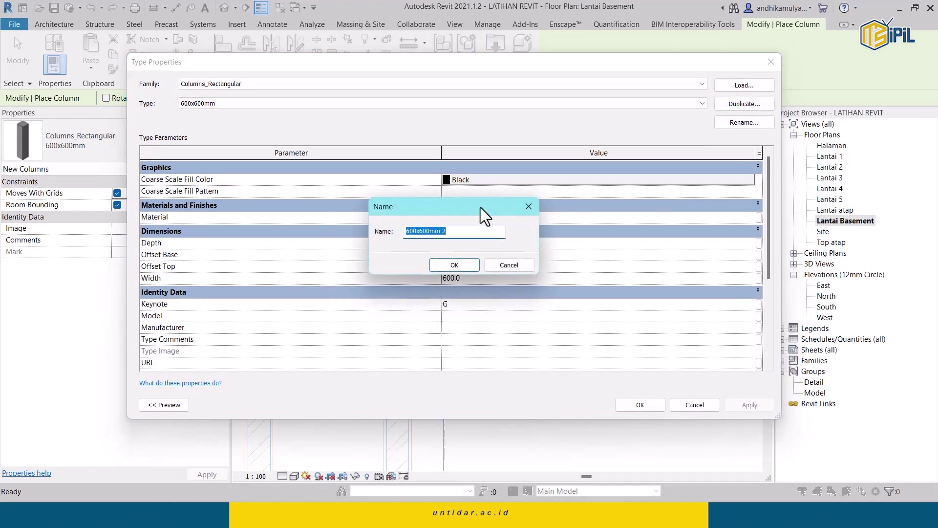
left_click_drag(465, 237, 406, 230)
key("BackSpace")
type("K")
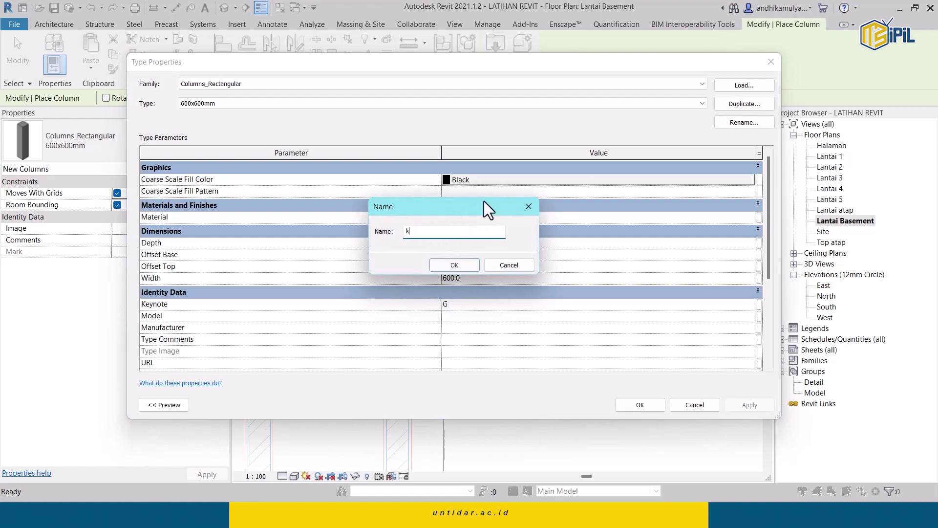
key("BackSpace")
type("K")
left_click(467, 264)
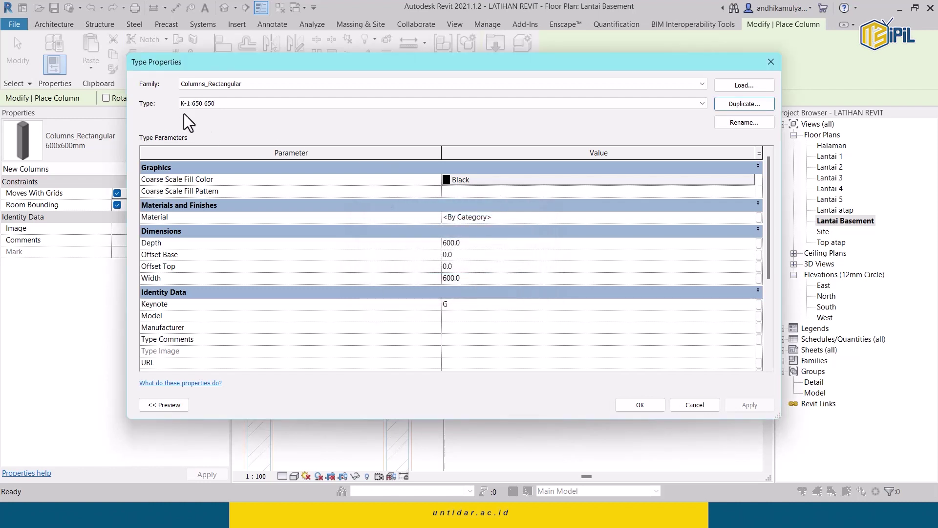
left_click(478, 241)
type("650")
left_click(476, 277)
Apply the new type settings and place a K-1 650 650 column at grid 1/D
left_click(649, 406)
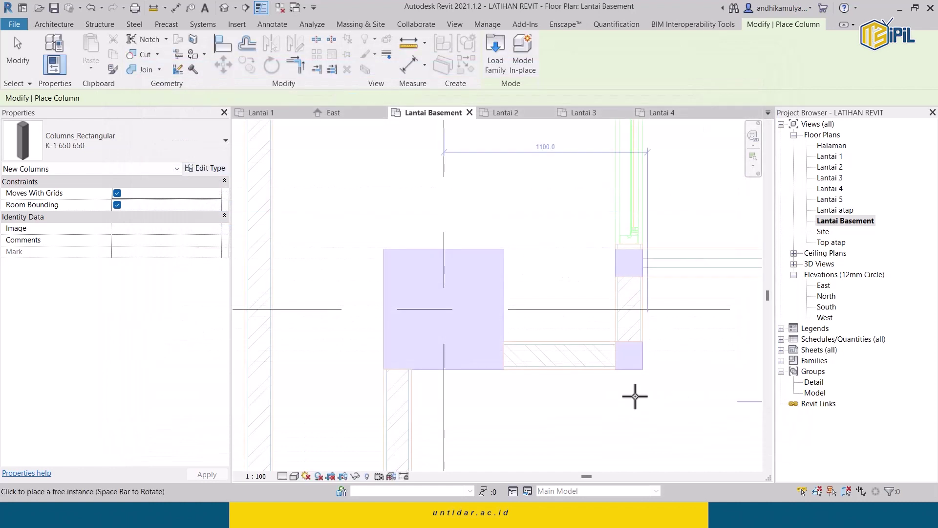
scroll(407, 262, "down", 5)
scroll(409, 293, "down", 3)
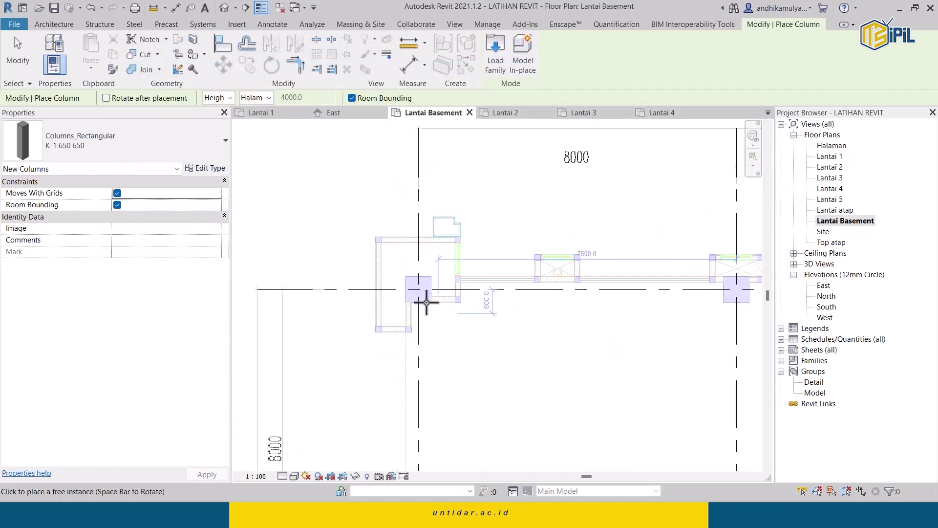
left_click(224, 142)
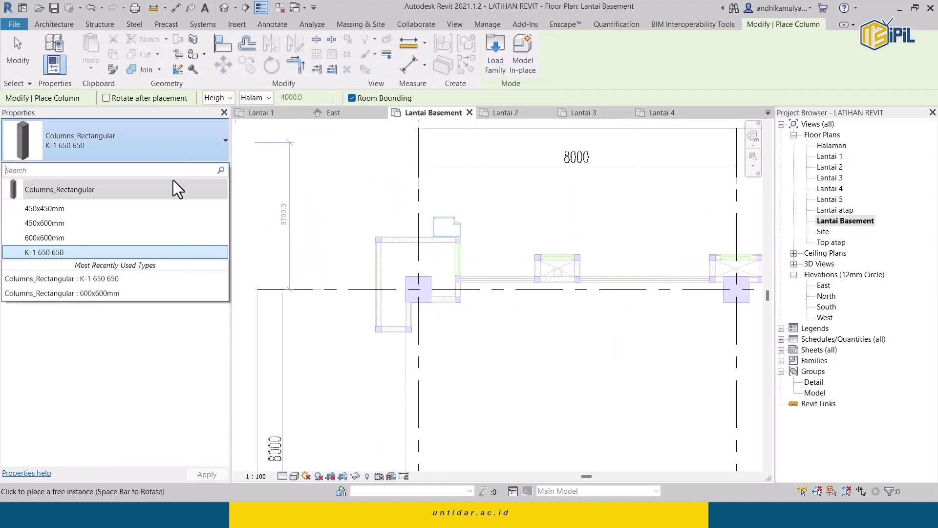
left_click(84, 252)
scroll(418, 287, "up", 2)
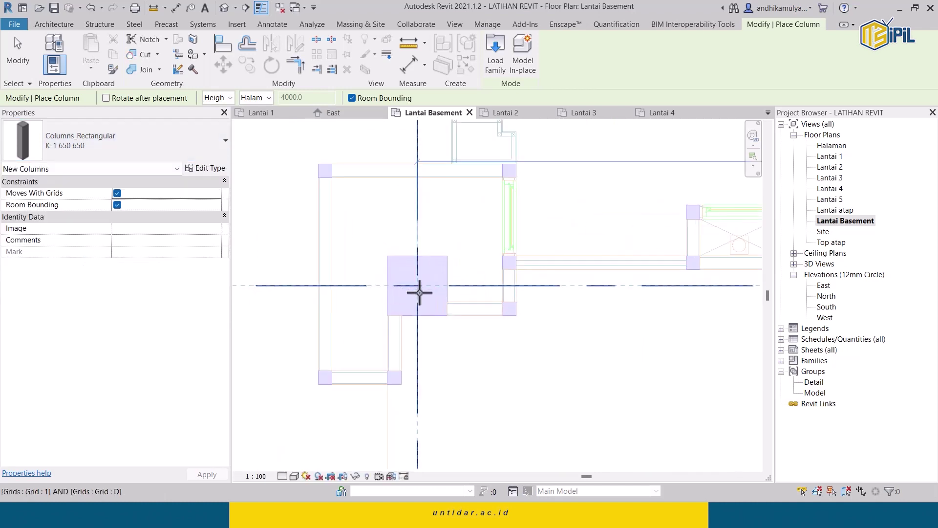
scroll(419, 286, "up", 3)
left_click(415, 279)
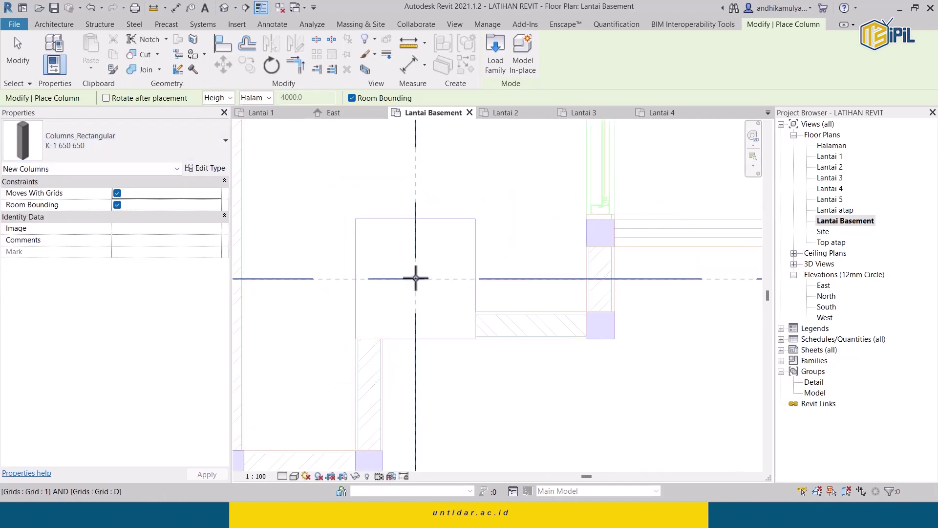
Place K-1 650 650 columns at grid intersections 2/D and 3/D
scroll(469, 279, "down", 3)
scroll(481, 303, "down", 2)
scroll(478, 293, "down", 2)
scroll(479, 303, "down", 1)
scroll(482, 304, "up", 3)
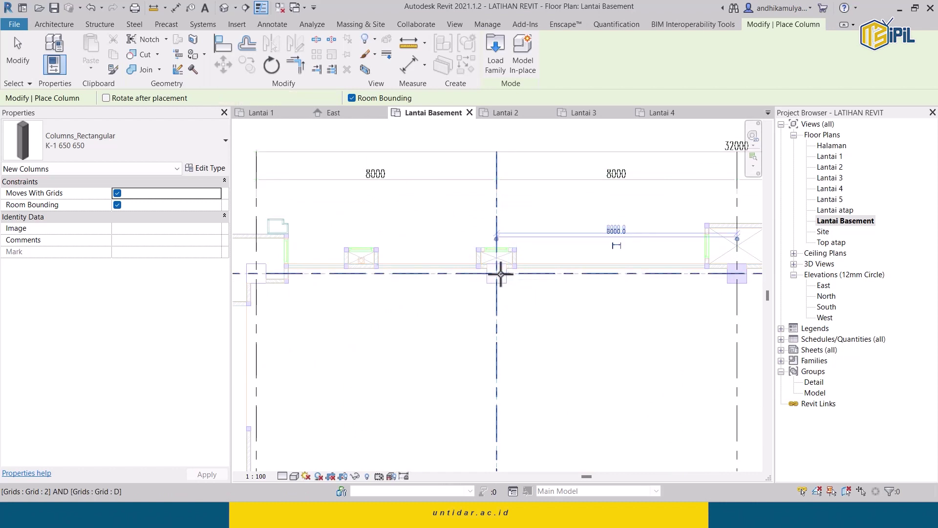
left_click(496, 273)
middle_click_drag(581, 282, 479, 287)
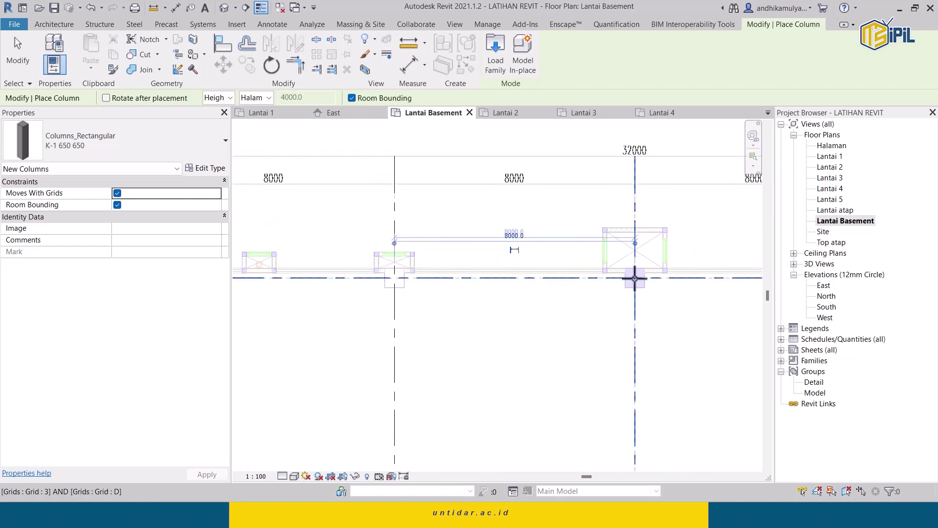
left_click(634, 279)
Place further K-1 650 650 columns along row D including grid 4/D, then stop placement
middle_click_drag(634, 278, 440, 279)
scroll(534, 279, "down", 1)
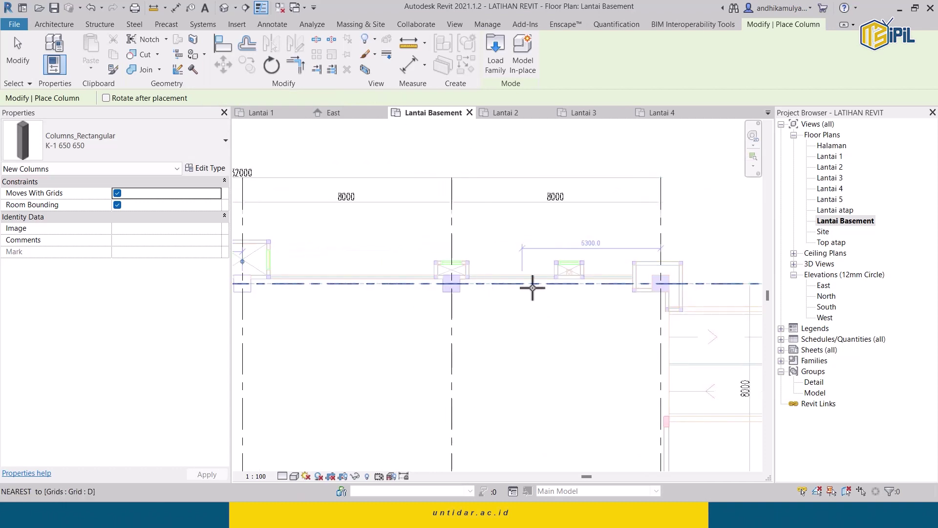
left_click(451, 284)
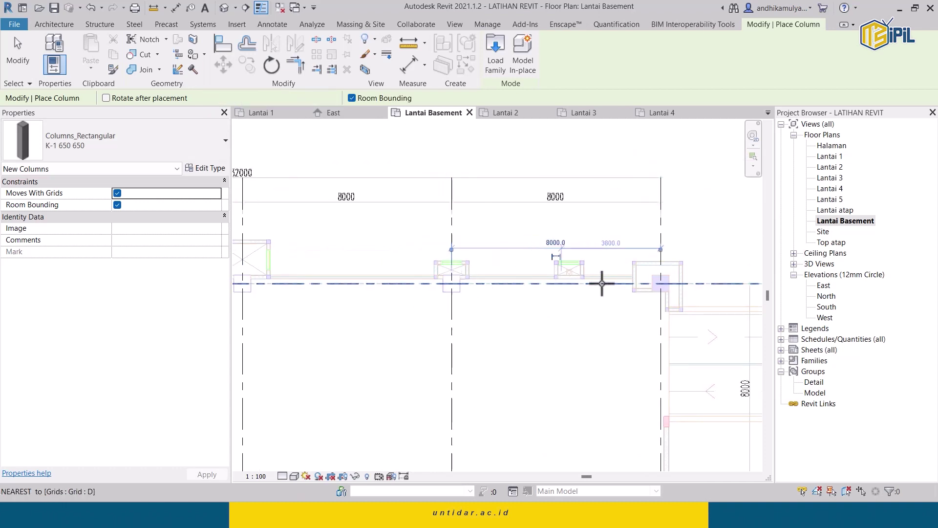
left_click(659, 281)
scroll(534, 258, "down", 2)
middle_click_drag(682, 300, 453, 289)
scroll(452, 289, "up", 3)
scroll(473, 291, "up", 2)
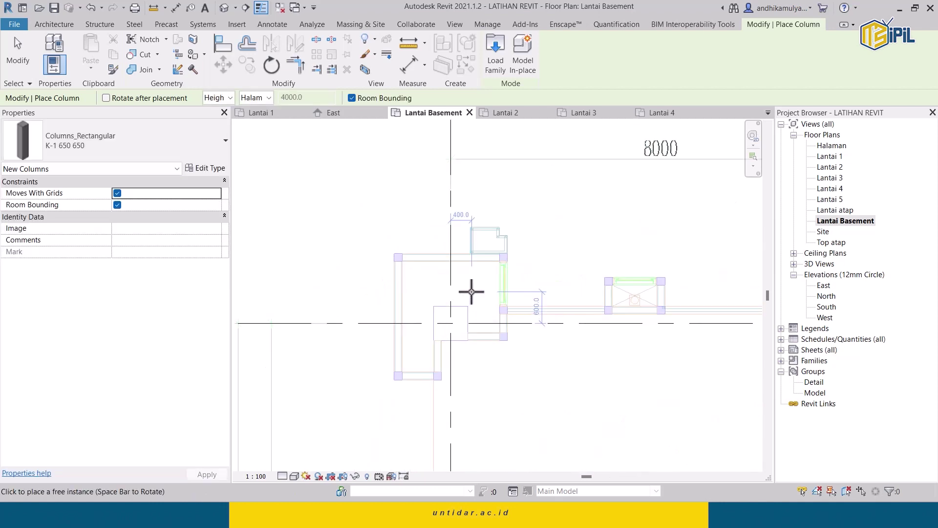
scroll(478, 248, "down", 3)
key("Escape")
key("Escape")
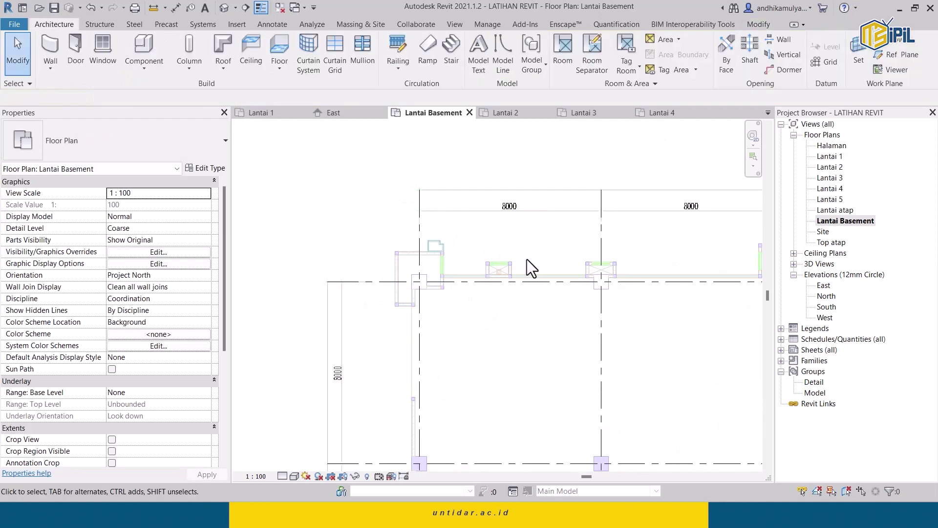
Select and review the placed K-1 650 650 columns along grid D
scroll(474, 286, "up", 3)
left_click(471, 257)
middle_click_drag(594, 271, 406, 308)
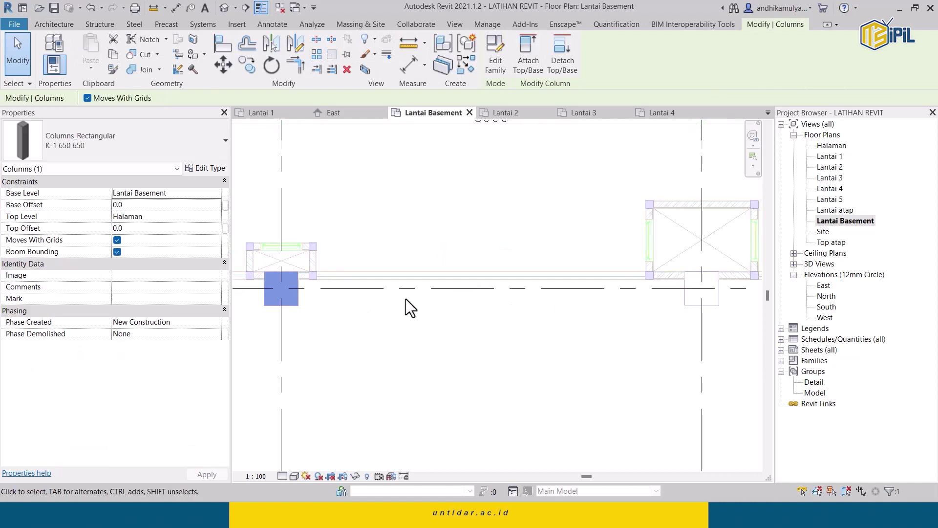
left_click(686, 304, "ctrl")
scroll(555, 308, "down", 2)
mouse_move(555, 308)
middle_mouse_down()
mouse_move(624, 315)
mouse_move(578, 299)
middle_mouse_up()
left_click(644, 299, "ctrl")
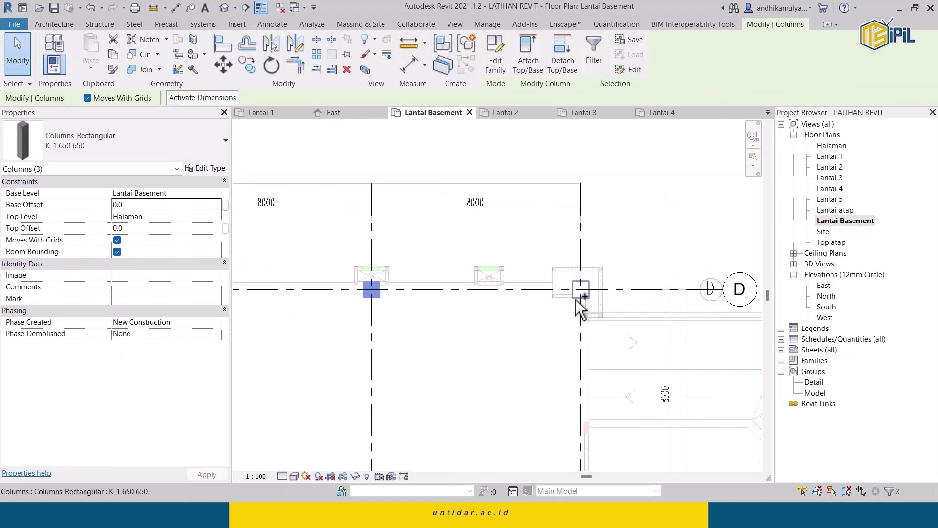
key("Escape")
scroll(601, 321, "down", 4)
middle_click_drag(601, 321, 343, 294)
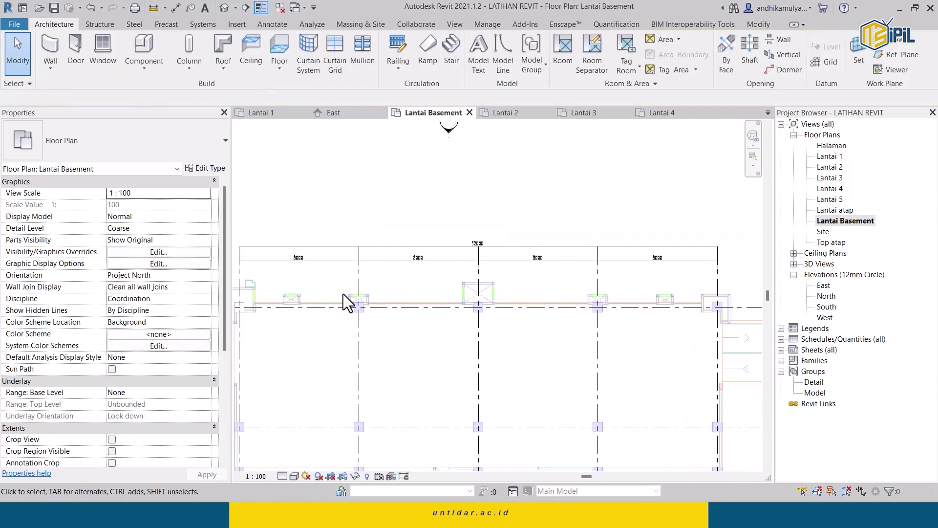
scroll(394, 300, "up", 3)
Place a K-1 650 650 architectural column at grid intersection 2/D
left_click(200, 71)
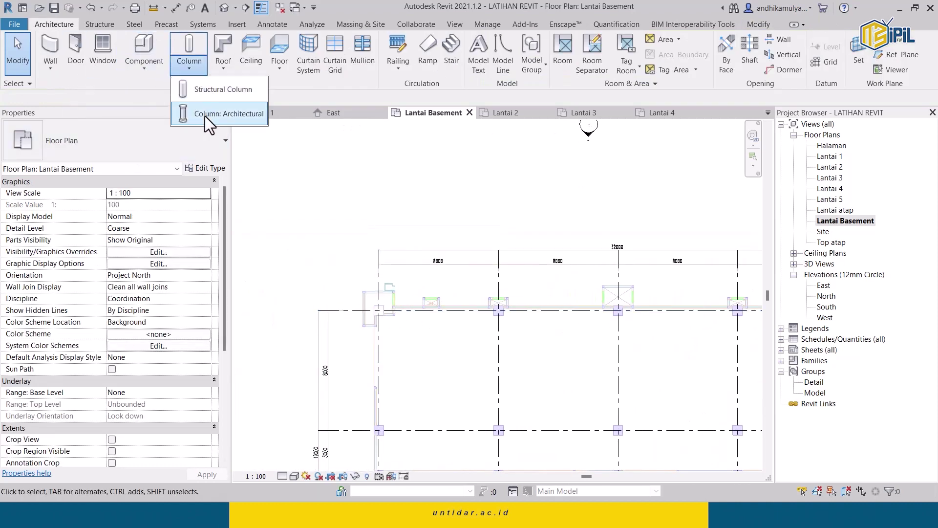
left_click(204, 112)
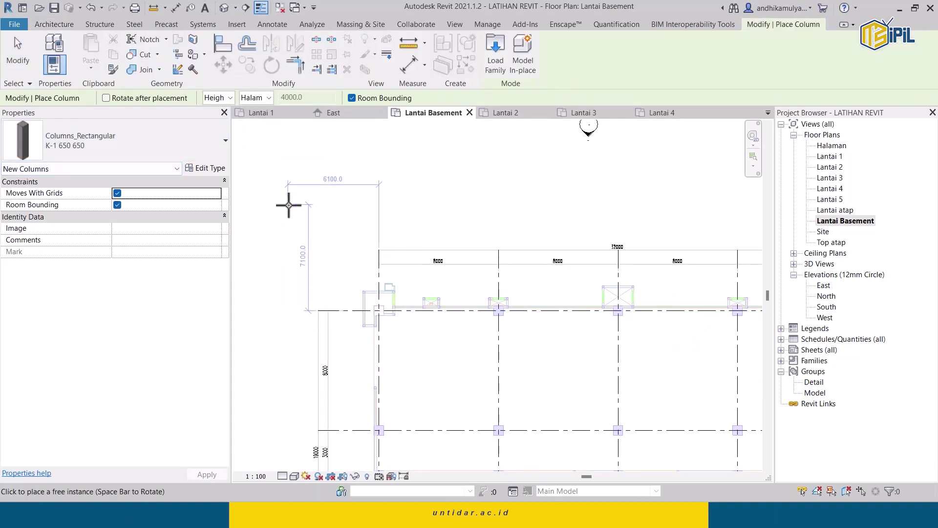
scroll(544, 318, "up", 5)
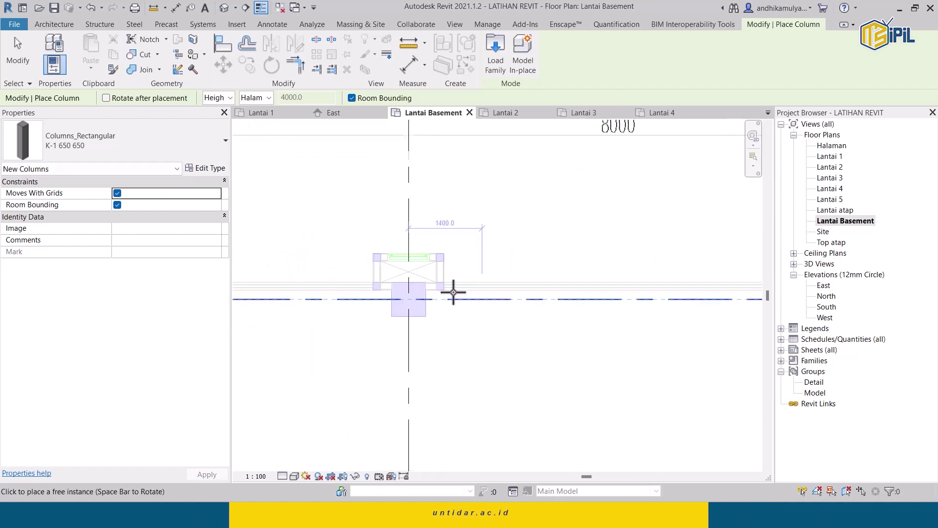
left_click(406, 298)
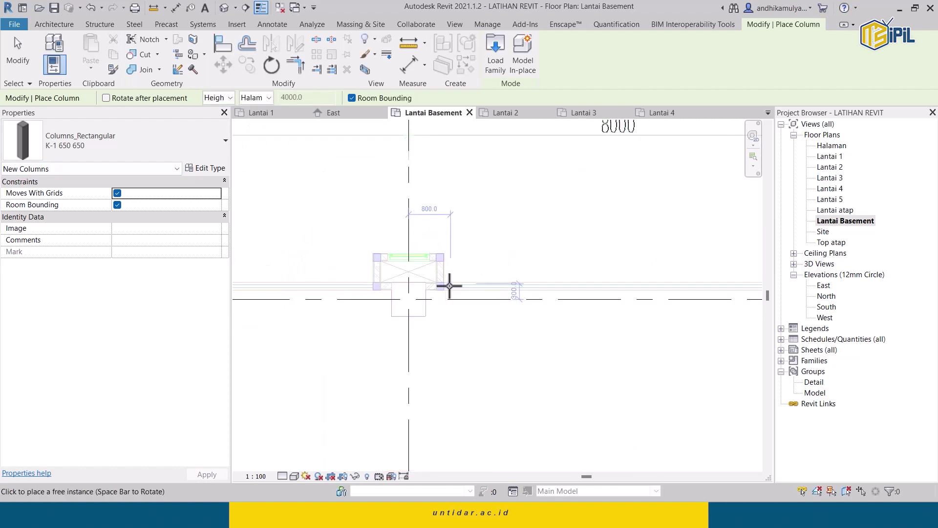
key("Escape")
key("Escape")
Inspect the new 2/D column and grid D, then resume placing architectural columns
left_click(424, 312)
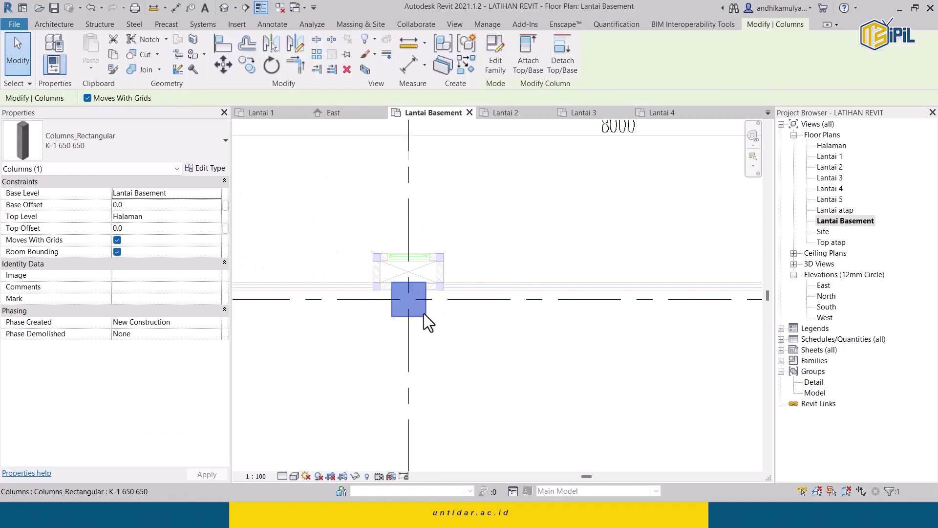
scroll(440, 265, "down", 3)
scroll(417, 267, "down", 1)
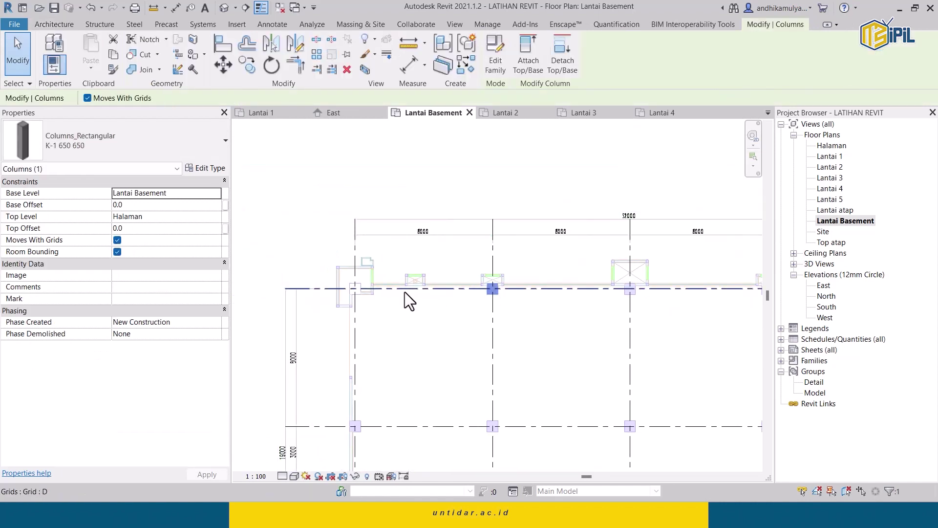
scroll(454, 288, "up", 2)
left_click(404, 300)
left_click(329, 295)
key("Escape")
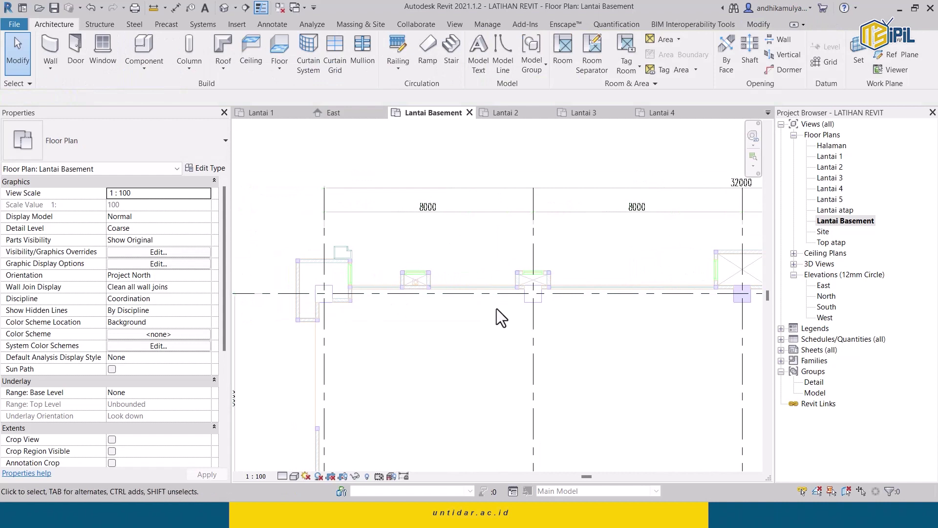
left_click(325, 293)
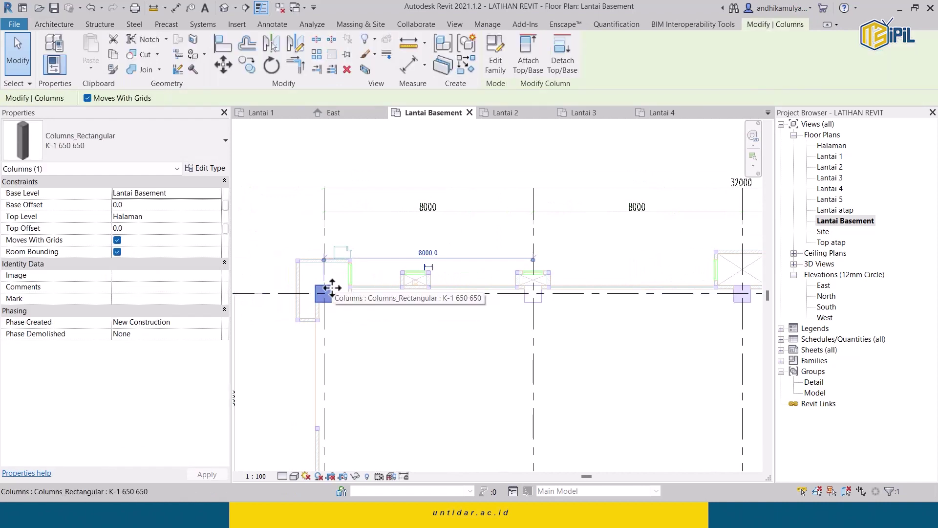
key("Escape")
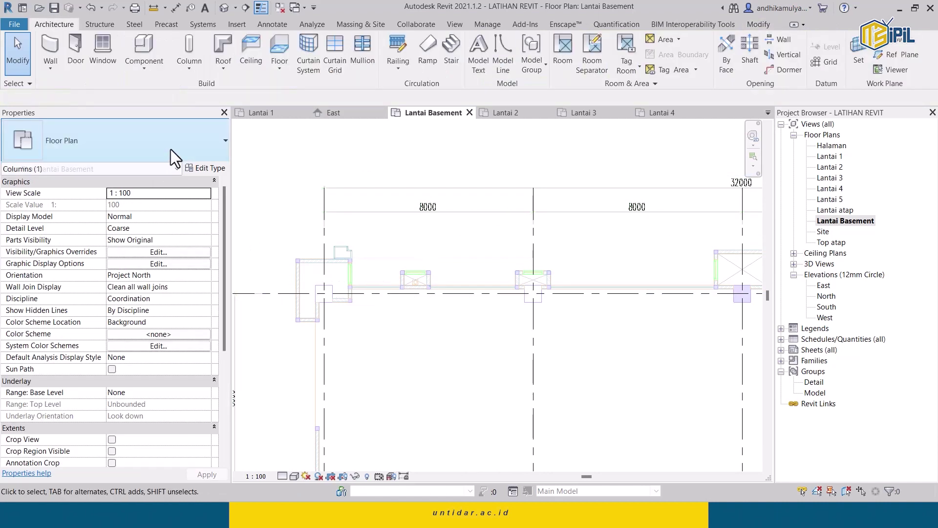
left_click(190, 69)
left_click(230, 110)
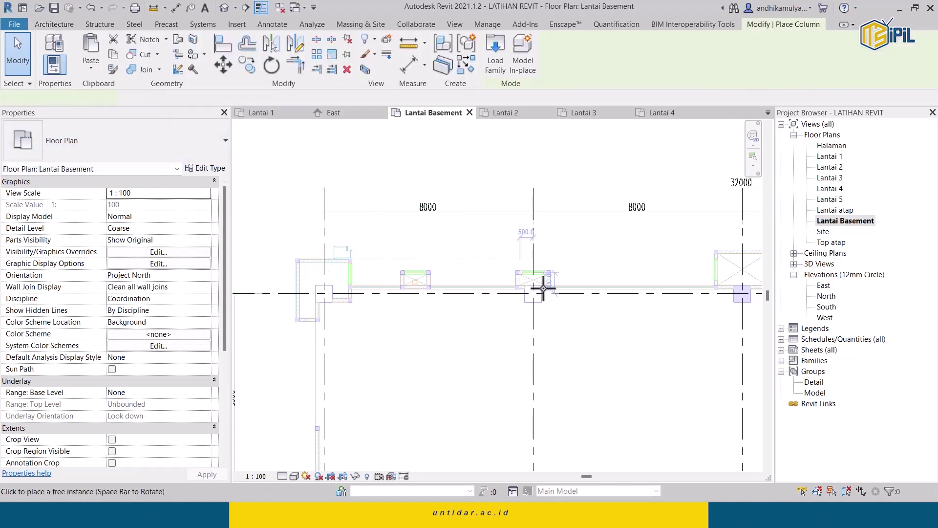
Place K-1 650 650 columns at grid C intersections, including 5/C and 1/C
scroll(538, 288, "down", 5)
scroll(591, 296, "up", 3)
scroll(591, 296, "up", 3)
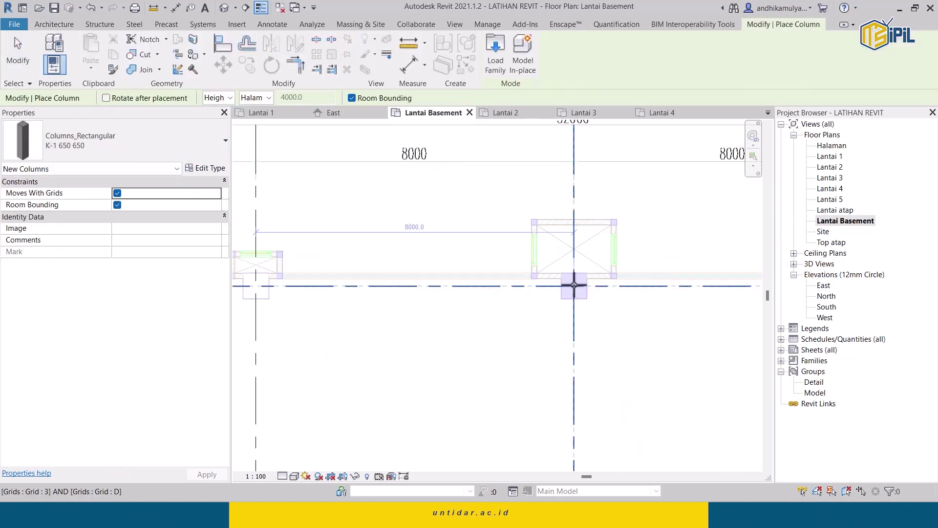
scroll(572, 289, "down", 2)
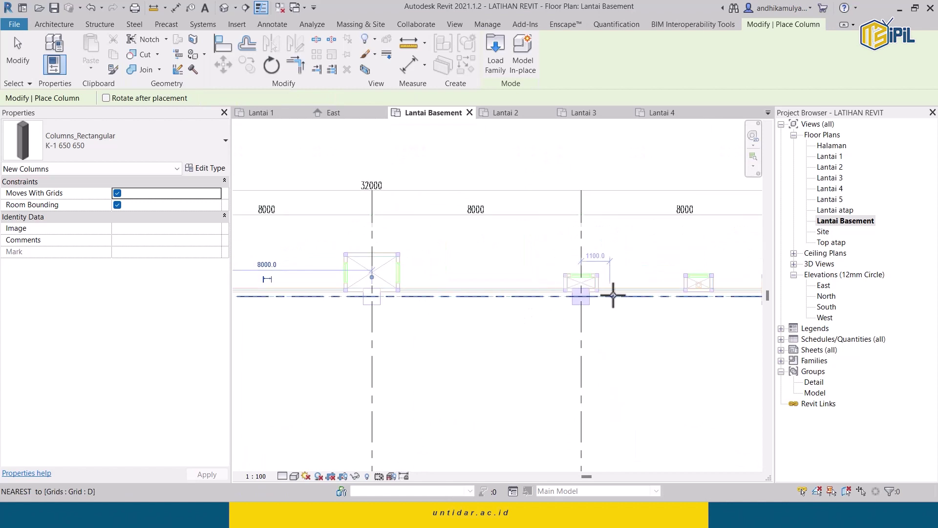
scroll(571, 297, "down", 2)
scroll(636, 300, "up", 2)
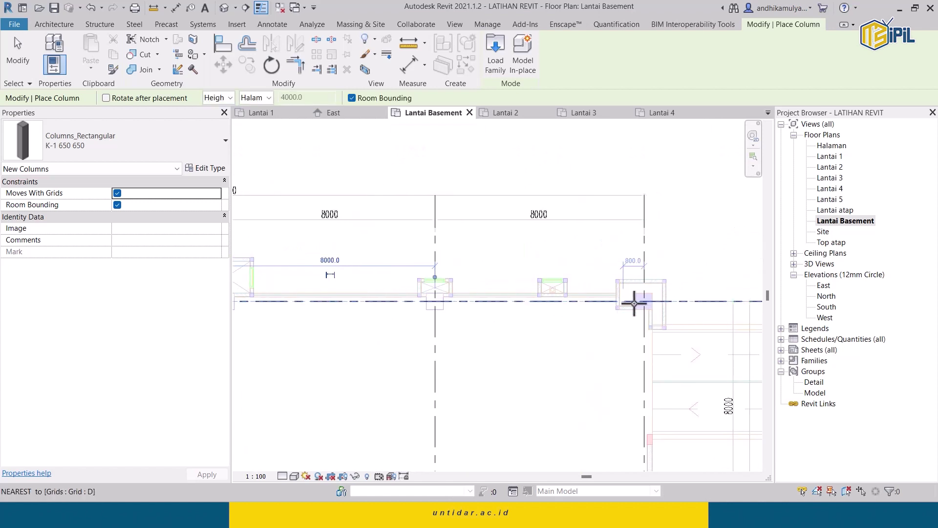
scroll(620, 268, "up", 1)
scroll(619, 268, "down", 1)
scroll(603, 357, "up", 1)
scroll(603, 358, "up", 2)
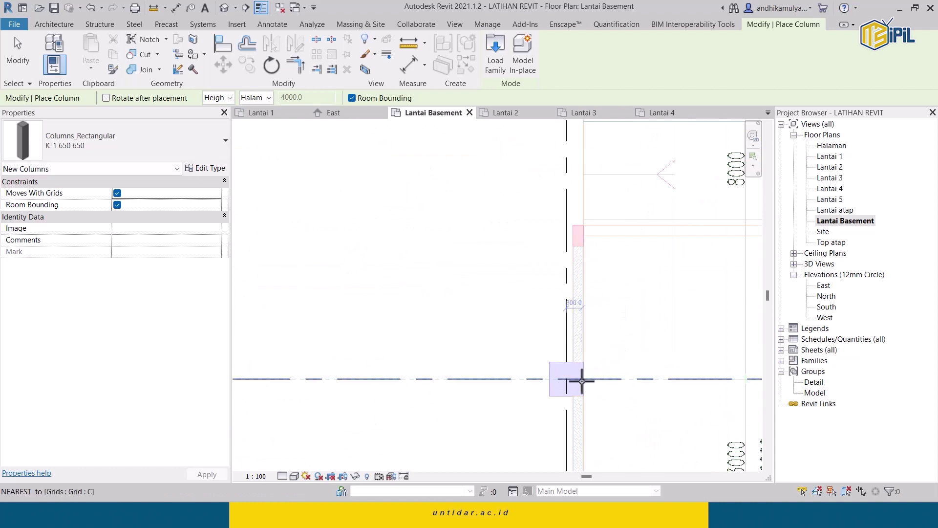
left_click(566, 379)
scroll(473, 381, "down", 1)
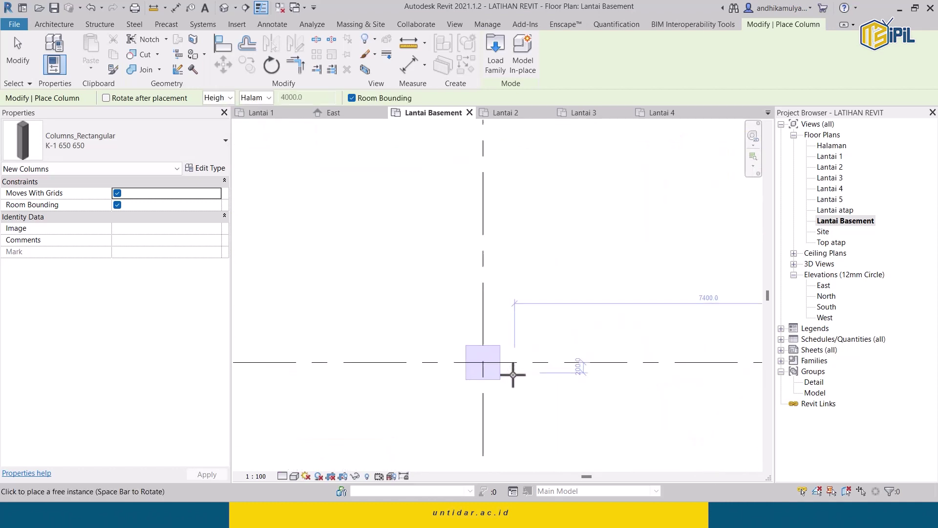
mouse_move(480, 360)
middle_mouse_down()
mouse_move(577, 388)
mouse_move(494, 383)
middle_mouse_up()
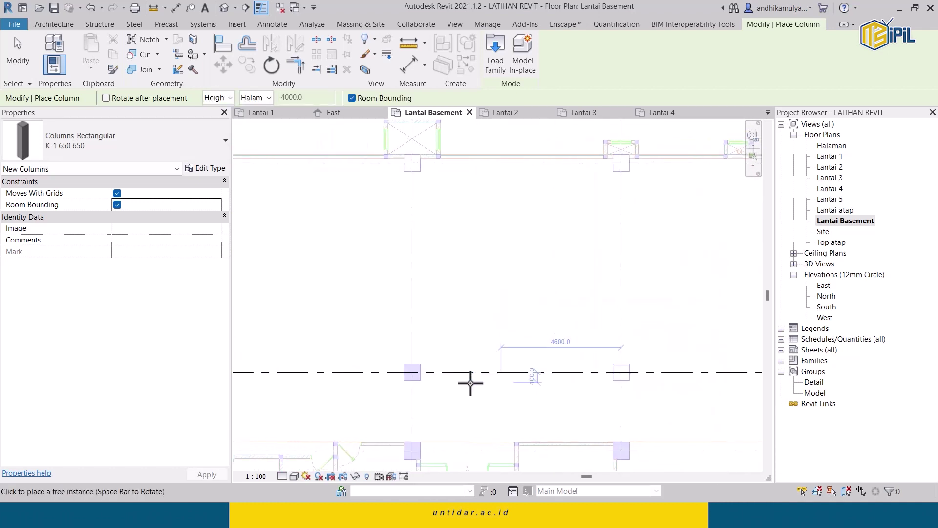
scroll(519, 377, "up", 4)
scroll(527, 356, "up", 4)
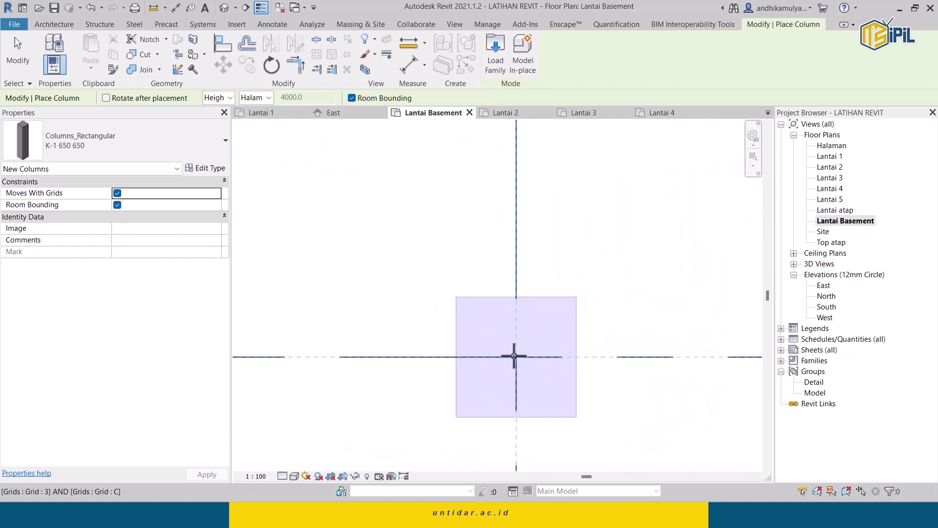
scroll(519, 356, "down", 3)
mouse_move(520, 357)
middle_mouse_down()
mouse_move(490, 376)
mouse_move(470, 373)
middle_mouse_up()
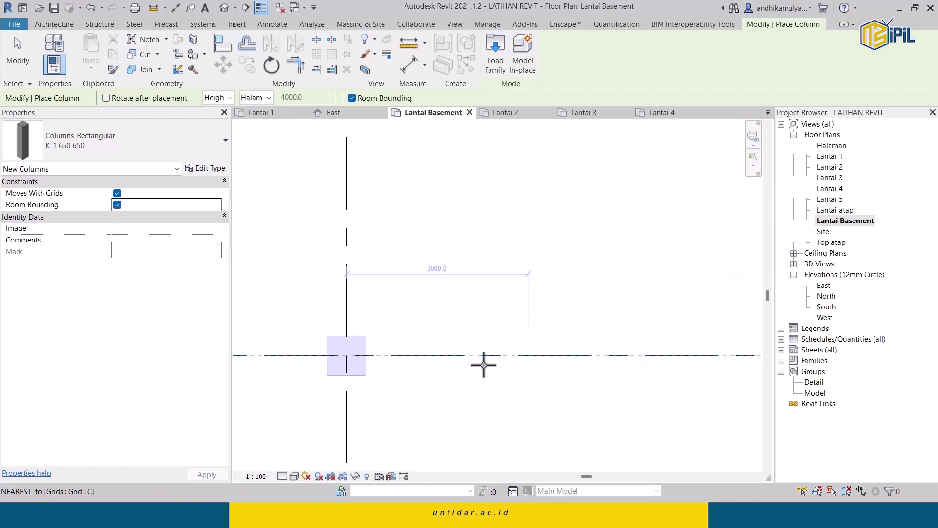
left_click(341, 357)
scroll(486, 379, "down", 3)
scroll(309, 357, "up", 2)
scroll(381, 346, "up", 4)
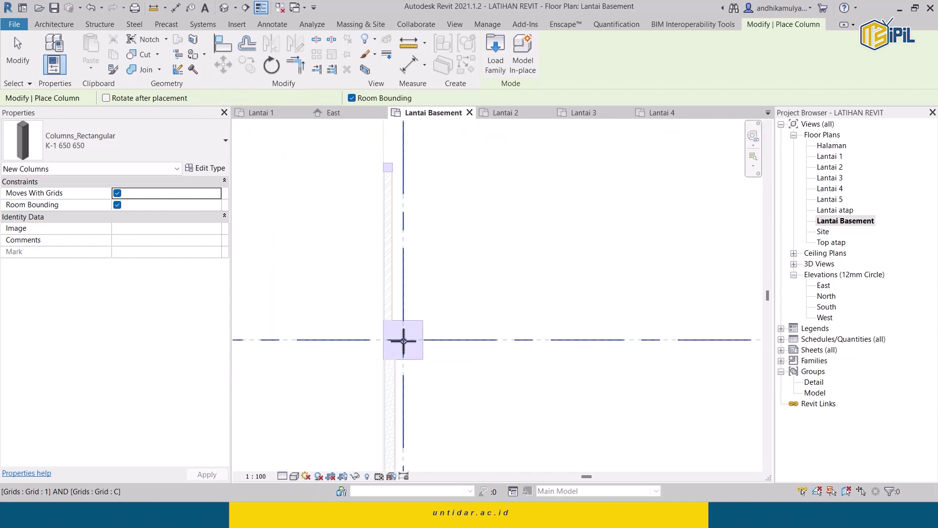
left_click(403, 340)
Place K-1 columns along grid 8 at 2/8, 3/8 and the next intersection
scroll(428, 345, "down", 2)
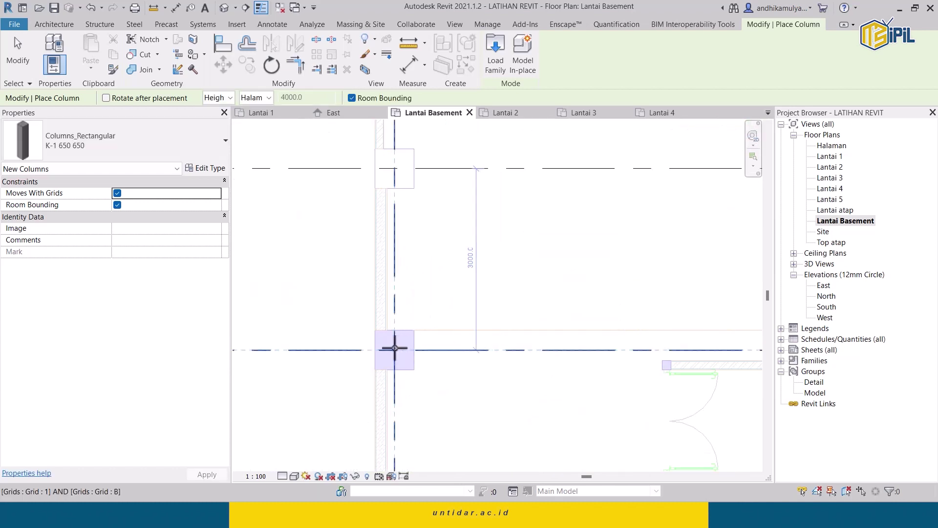
scroll(503, 340, "down", 4)
scroll(448, 329, "up", 4)
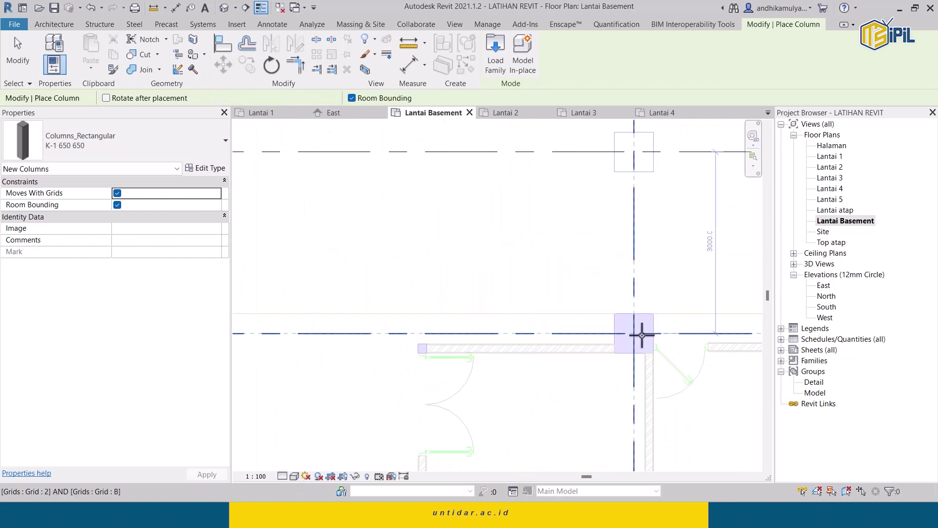
left_click(624, 333)
scroll(633, 331, "down", 2)
scroll(682, 346, "up", 2)
left_click(611, 314)
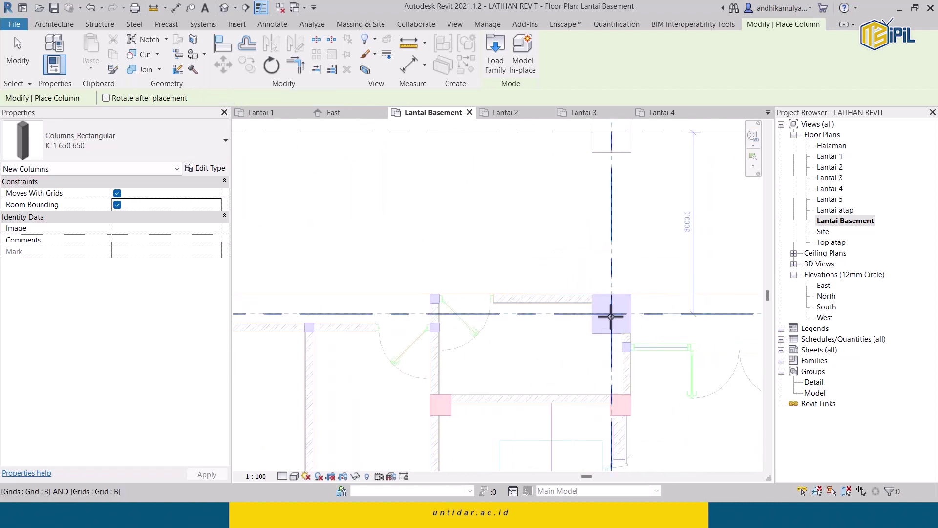
middle_click_drag(342, 330, 446, 329)
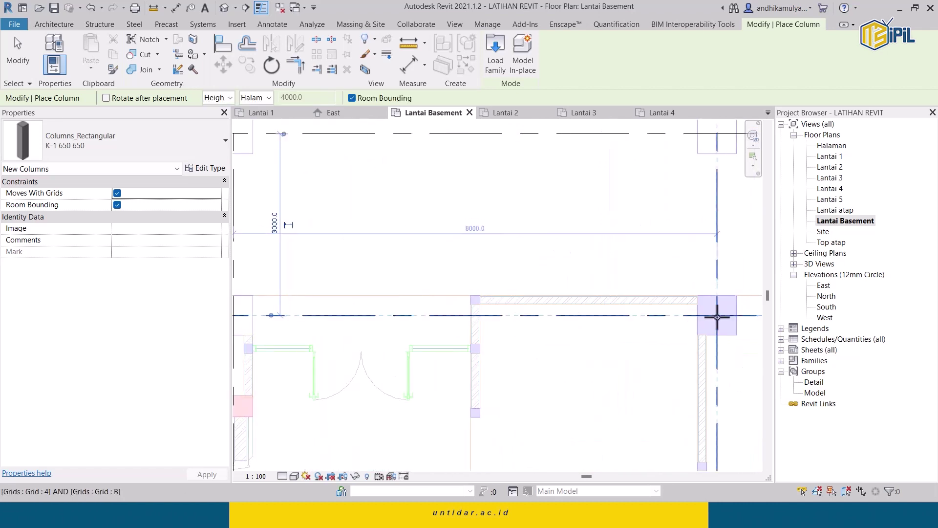
middle_click_drag(601, 326, 487, 323)
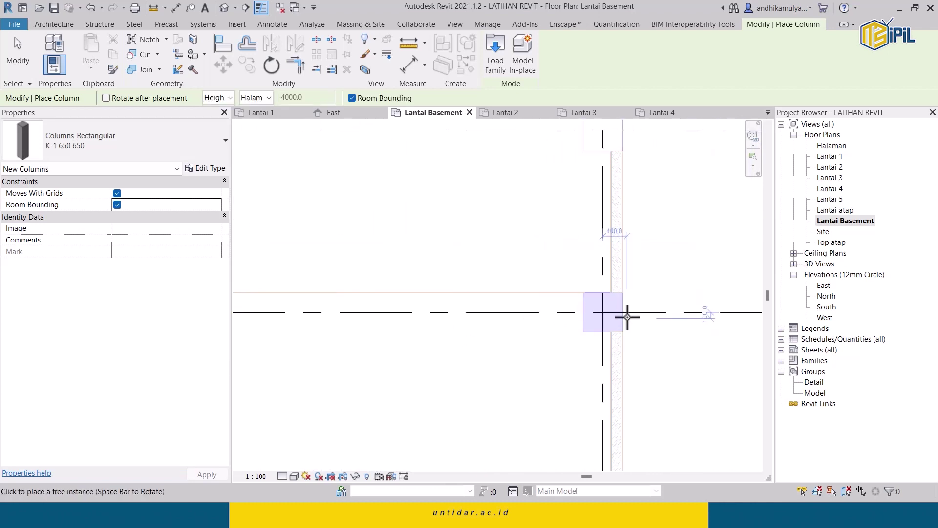
scroll(538, 322, "down", 3)
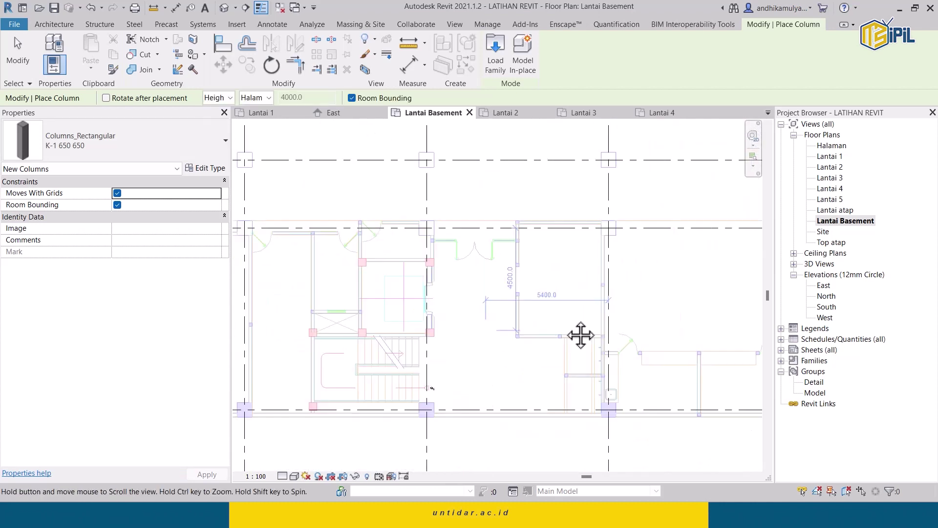
left_click(580, 274)
Pan across grids A to D to review remaining intersections, then end column placement
scroll(481, 337, "up", 5)
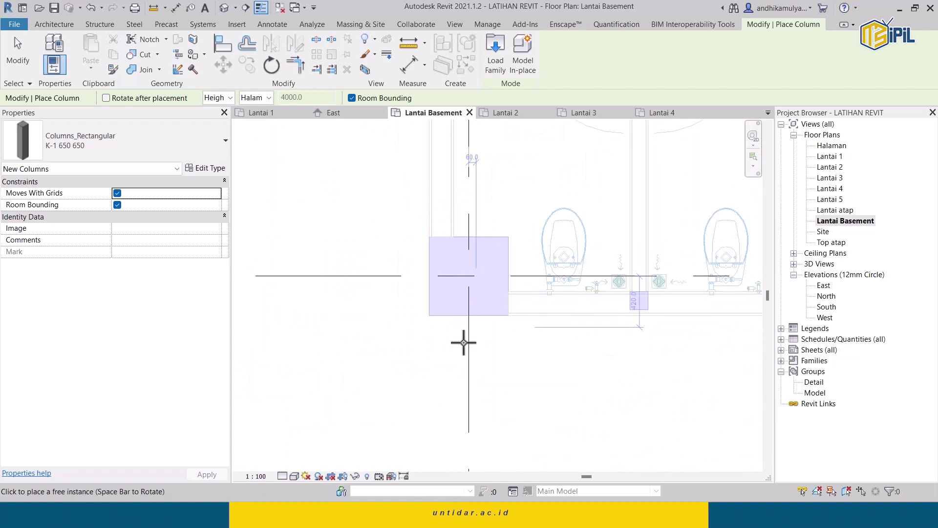
middle_click_drag(616, 222, 532, 315)
scroll(532, 314, "down", 2)
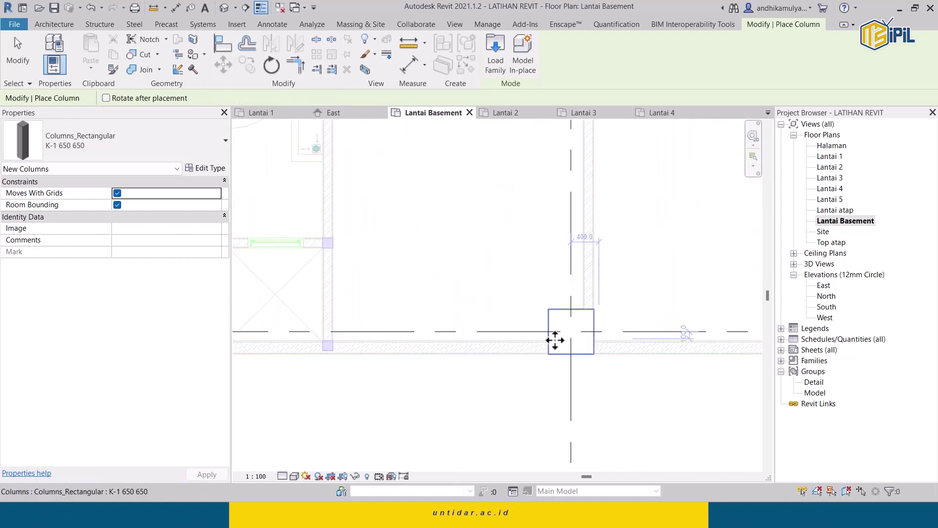
scroll(555, 339, "left", 3, "shift")
scroll(381, 330, "left", 3, "shift")
scroll(536, 335, "down", 1)
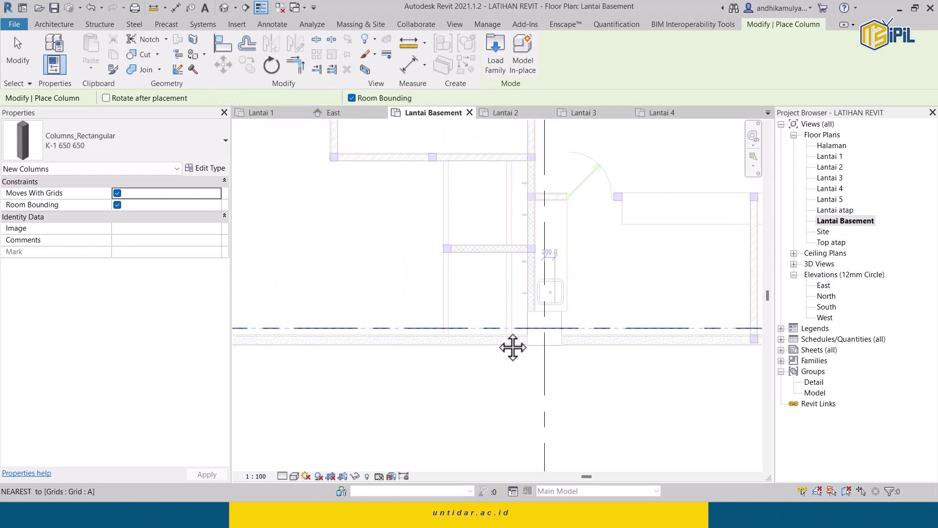
scroll(513, 346, "down", 1)
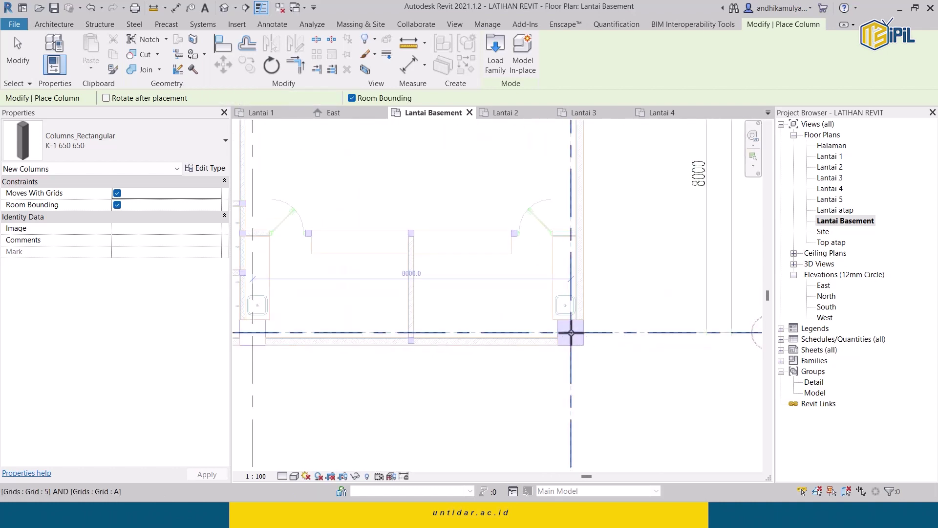
scroll(532, 330, "down", 1)
scroll(464, 324, "down", 1)
scroll(418, 311, "down", 1)
scroll(496, 356, "down", 1)
scroll(540, 335, "down", 1)
mouse_move(505, 325)
middle_mouse_down()
mouse_move(526, 342)
mouse_move(551, 339)
middle_mouse_up()
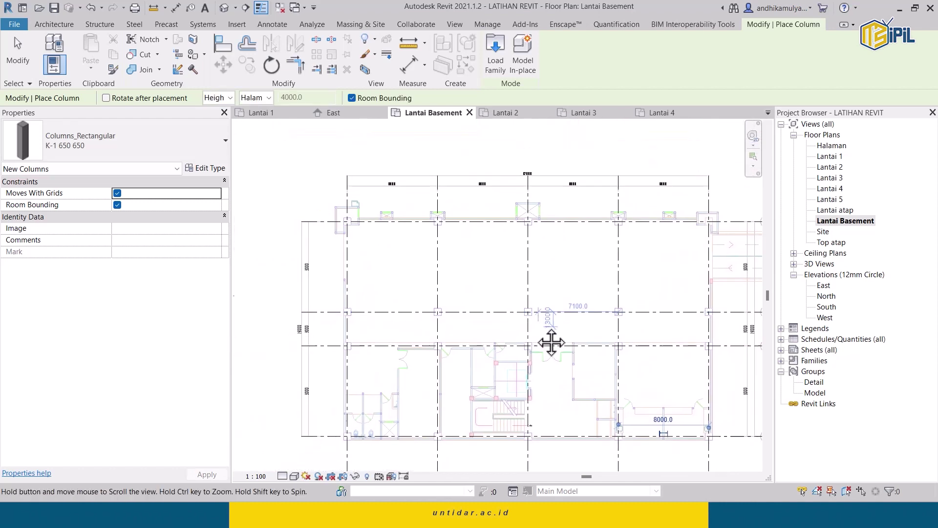
mouse_move(453, 346)
middle_mouse_down()
mouse_move(454, 334)
mouse_move(502, 336)
middle_mouse_up()
scroll(529, 350, "up", 1)
scroll(482, 350, "up", 1)
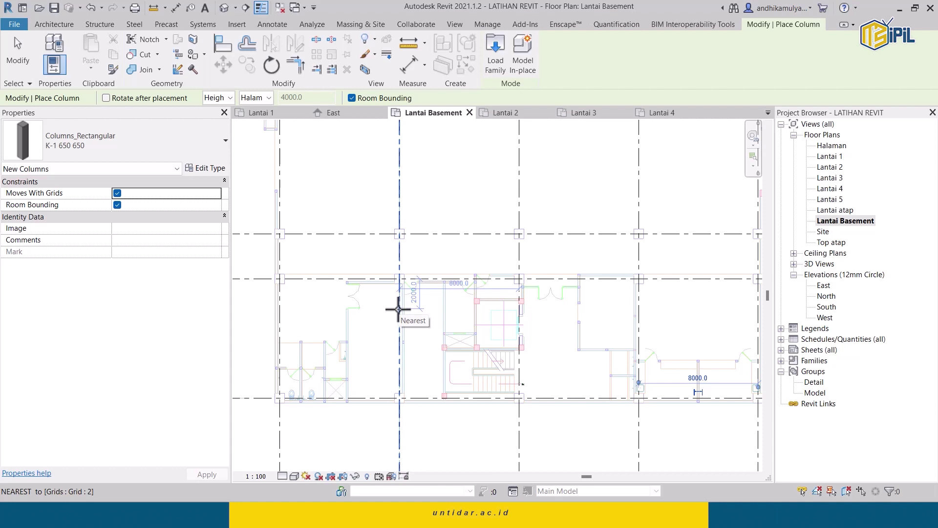
scroll(345, 288, "down", 1)
middle_click_drag(346, 288, 418, 356)
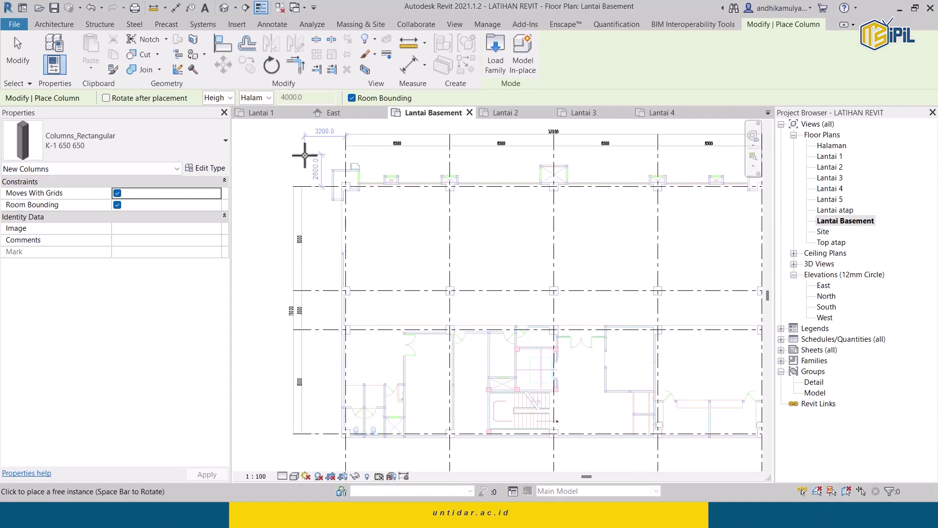
key("Escape")
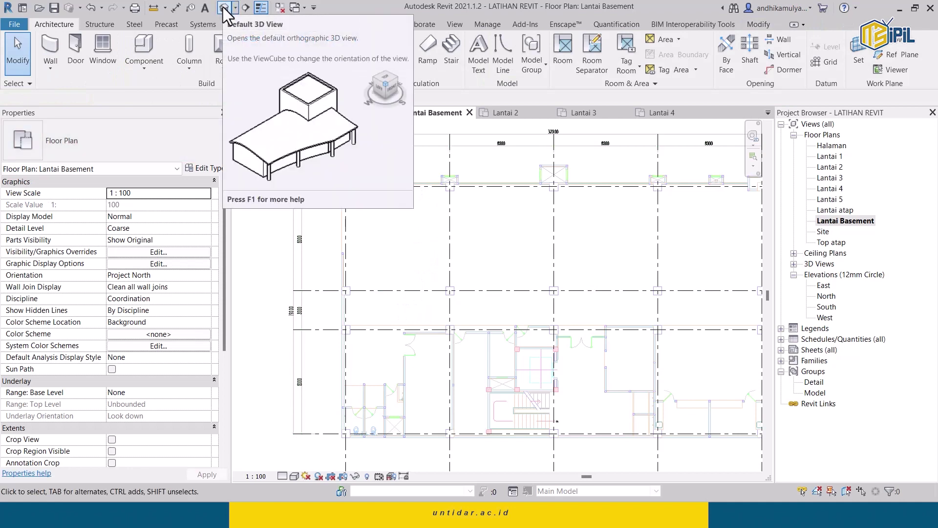
Orbit the default 3D view to inspect the K-1 columns, then return to Lantai Basement
left_click(225, 13)
mouse_move(509, 239)
middle_mouse_down("shift")
mouse_move(526, 328)
mouse_move(552, 230)
mouse_move(515, 292)
mouse_move(459, 329)
middle_mouse_up("shift")
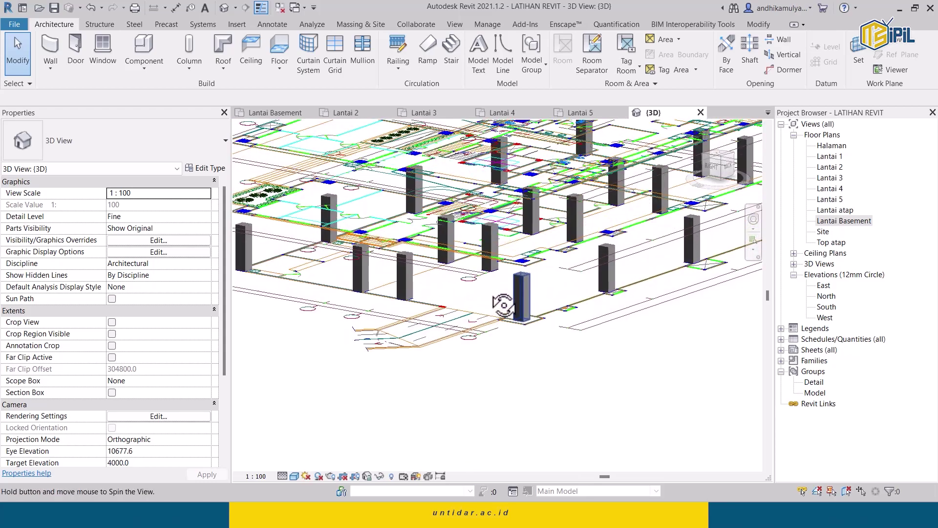
scroll(503, 307, "up", 5)
mouse_move(504, 307)
middle_mouse_down("shift")
mouse_move(540, 306)
mouse_move(518, 313)
middle_mouse_up("shift")
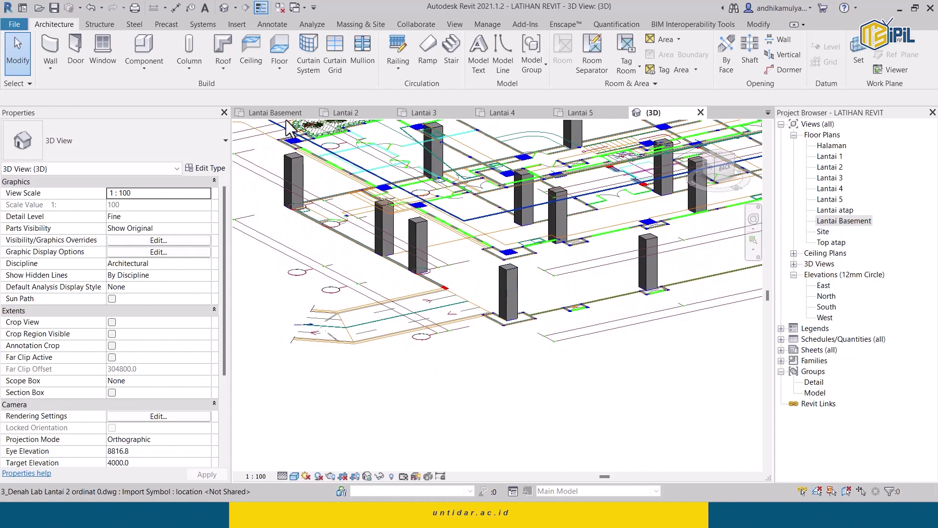
left_click(276, 113)
scroll(359, 197, "up", 3)
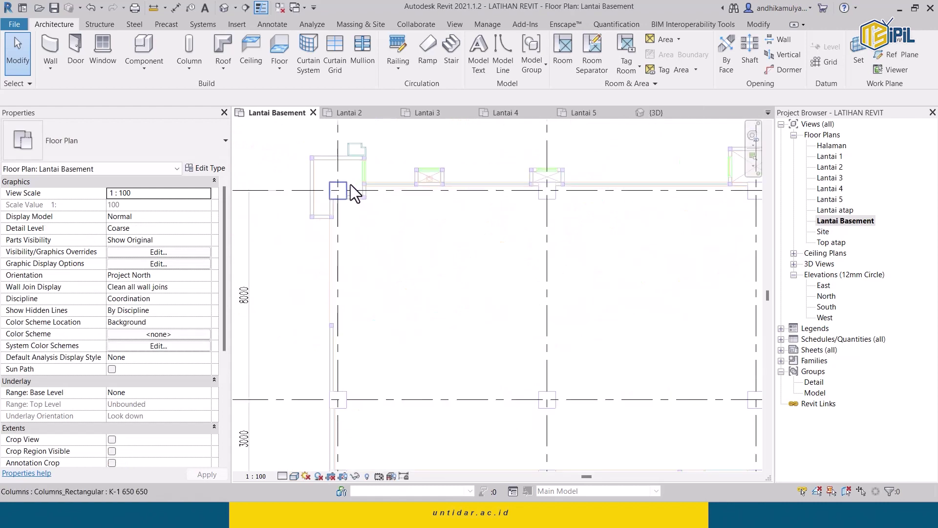
Change the top-left K-1 column's Top Level from Halaman to Lantai atap
left_click(342, 189)
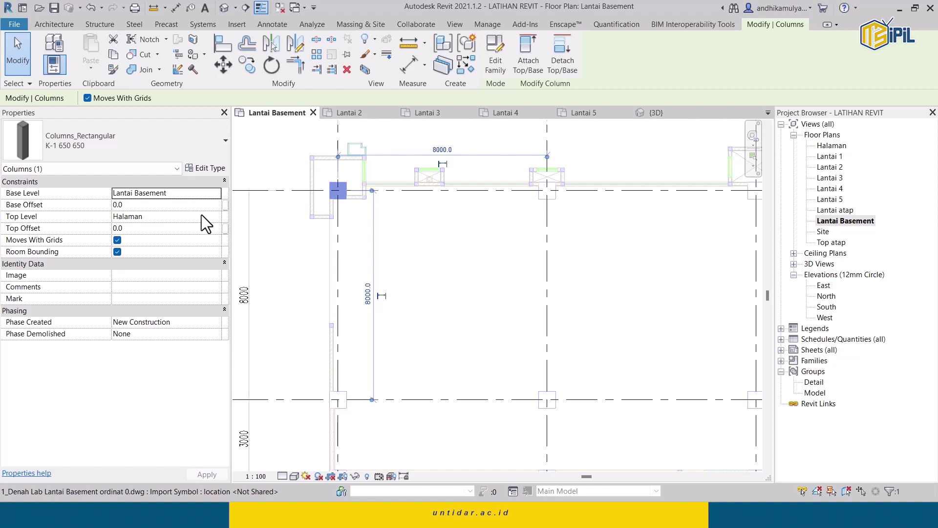
left_click(216, 218)
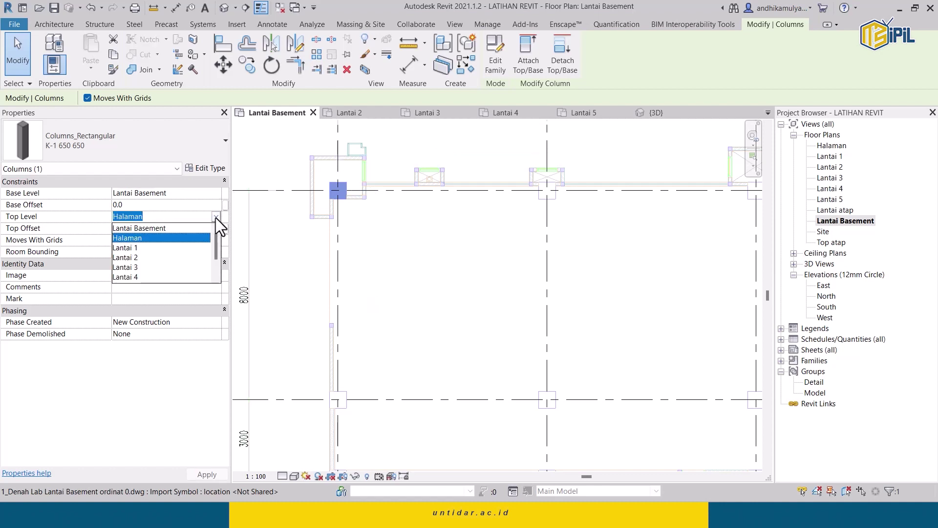
scroll(136, 271, "down", 1)
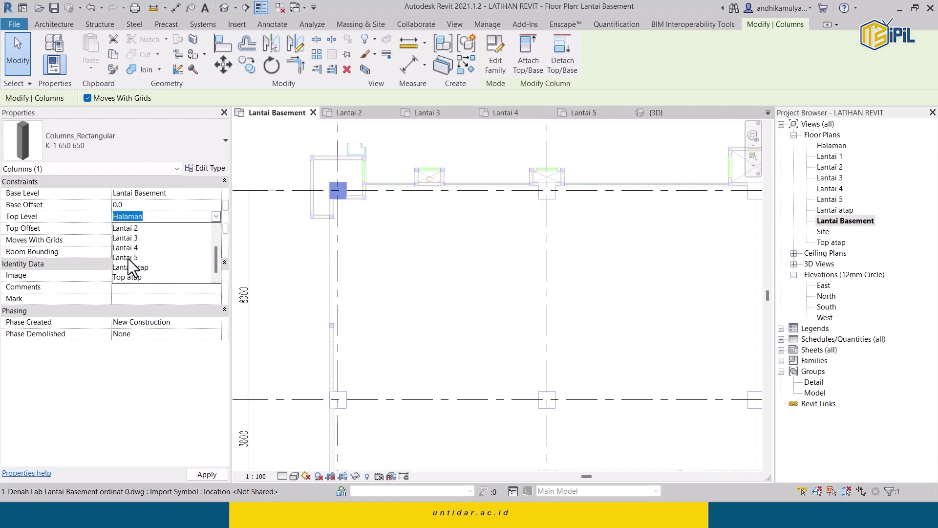
scroll(135, 259, "up", 1)
scroll(135, 252, "down", 1)
left_click(142, 268)
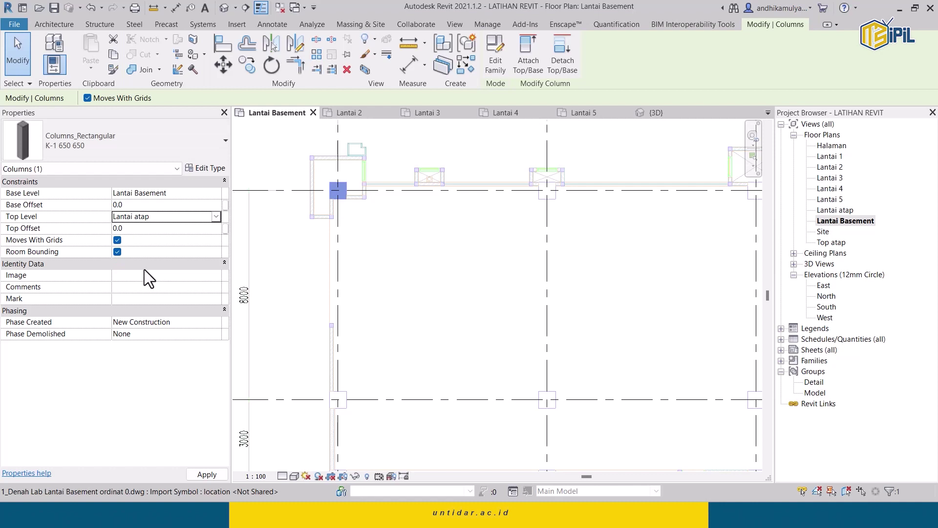
scroll(318, 268, "down", 3)
mouse_move(426, 263)
middle_mouse_down()
mouse_move(446, 294)
mouse_move(491, 300)
middle_mouse_up()
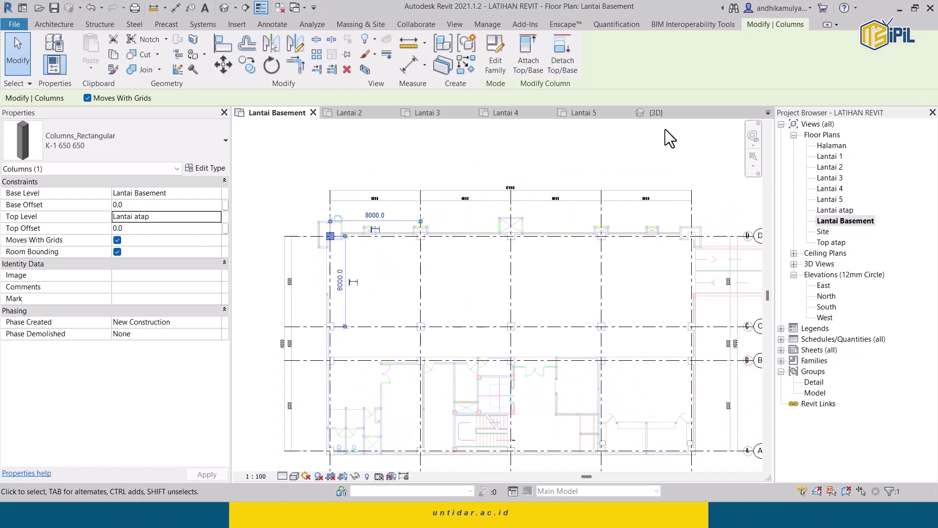
left_click(654, 113)
scroll(538, 293, "down", 3)
mouse_move(528, 337)
middle_mouse_down()
mouse_move(540, 287)
mouse_move(596, 283)
middle_mouse_up()
scroll(604, 236, "up", 2)
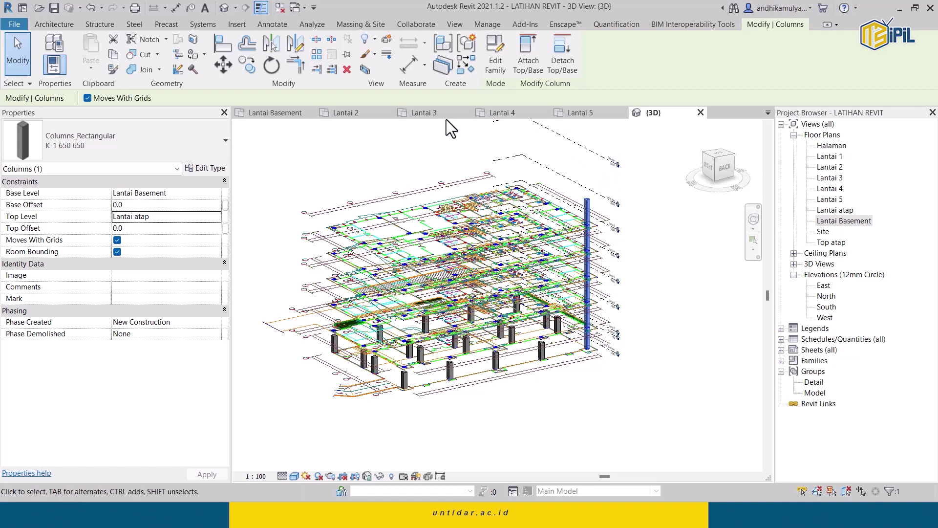
left_click(280, 112)
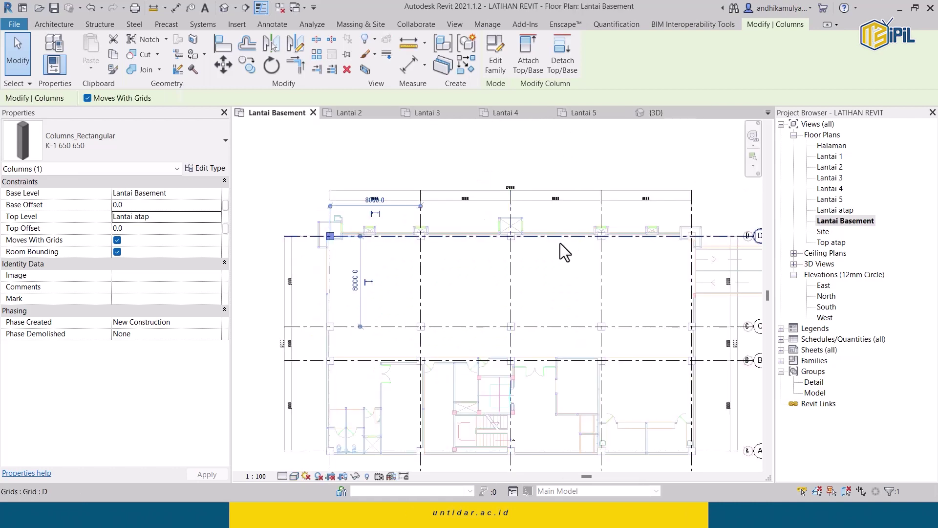
key("Escape")
scroll(440, 229, "up", 2)
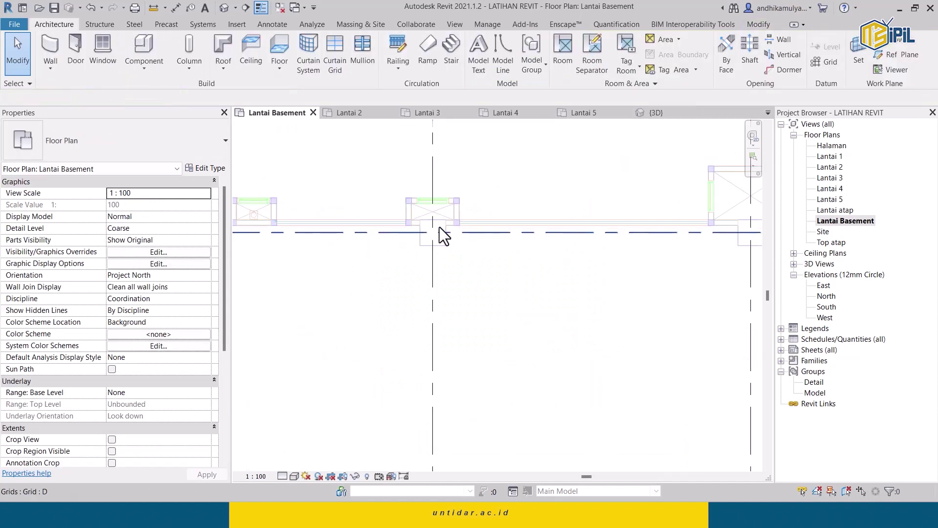
Select all visible K-1 650 650 instances from a Grid D column's right-click menu
left_click(441, 226)
right_click(440, 225)
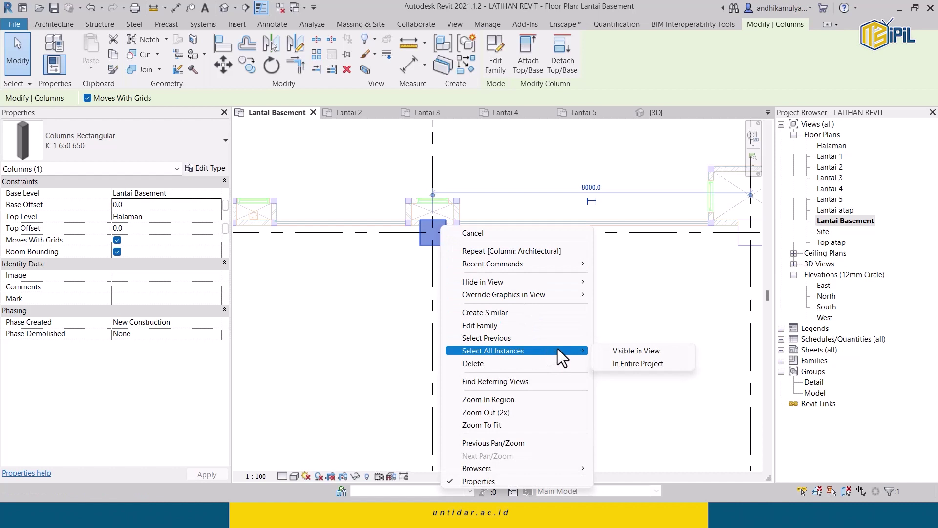
mouse_move(517, 350)
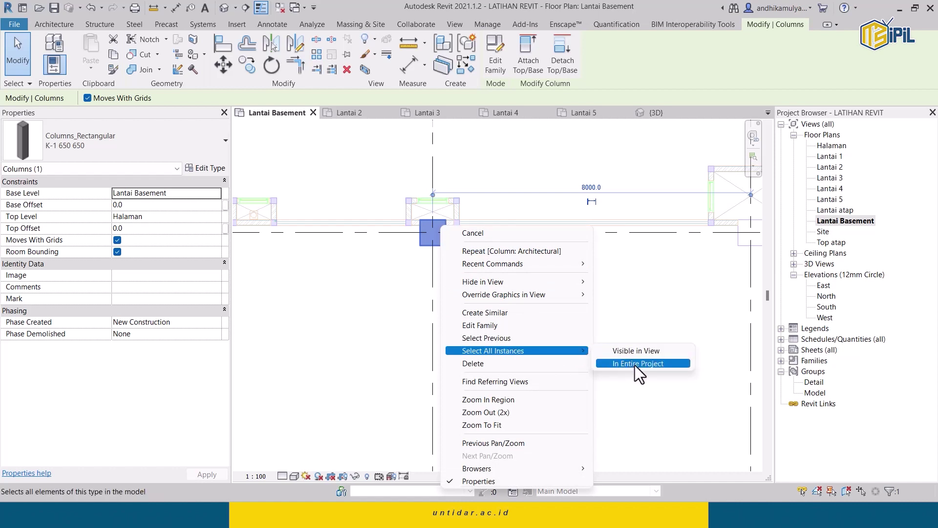
left_click(635, 363)
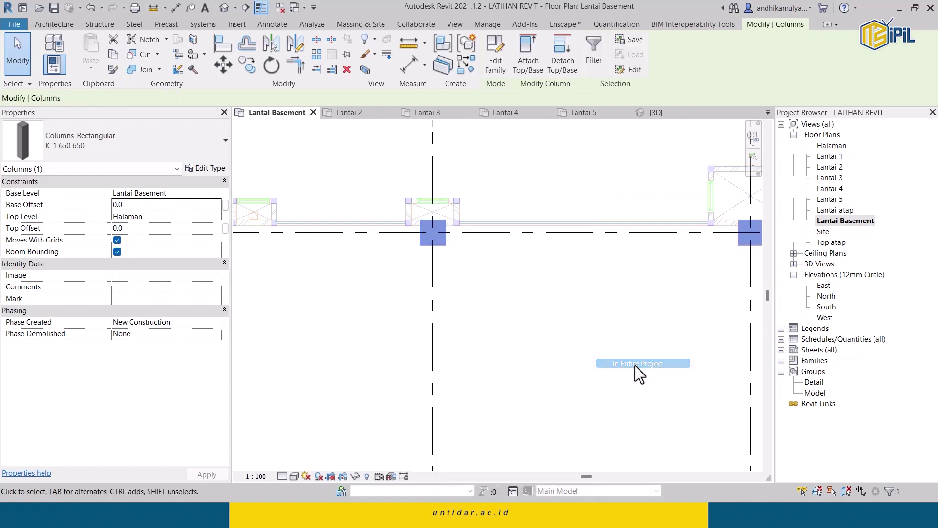
scroll(535, 330, "down", 2)
scroll(543, 312, "down", 3)
scroll(531, 299, "down", 3)
scroll(520, 315, "down", 2)
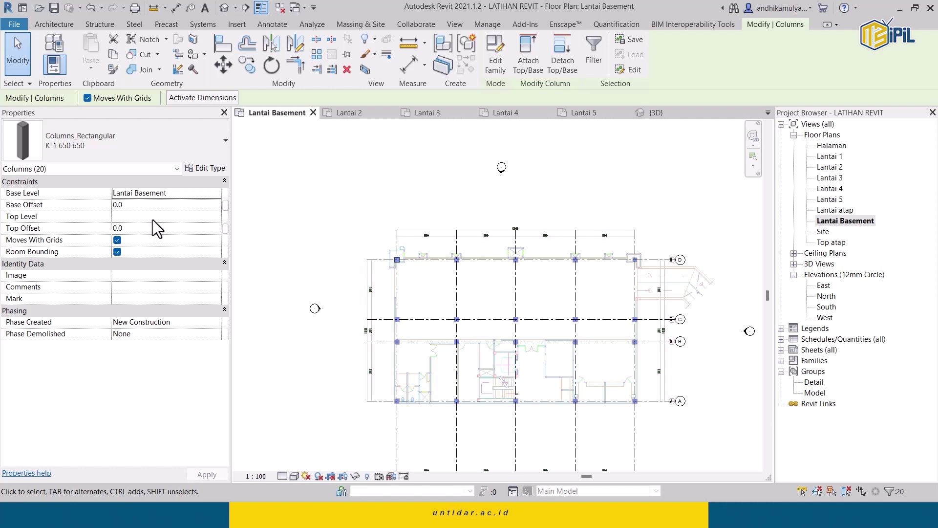
left_click(212, 215)
Set all 20 columns' Top Level to Lantai atap and orbit the {3D} view to check them
scroll(142, 269, "down", 1)
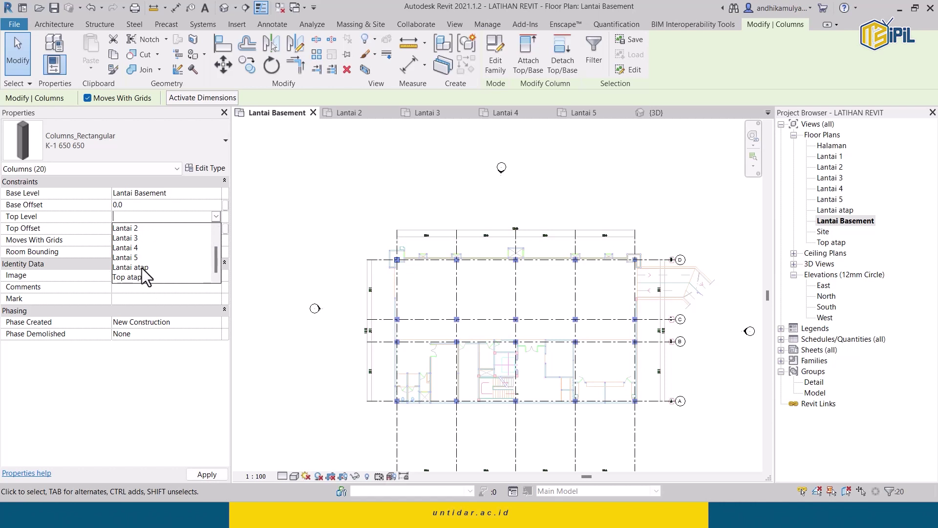
left_click(142, 267)
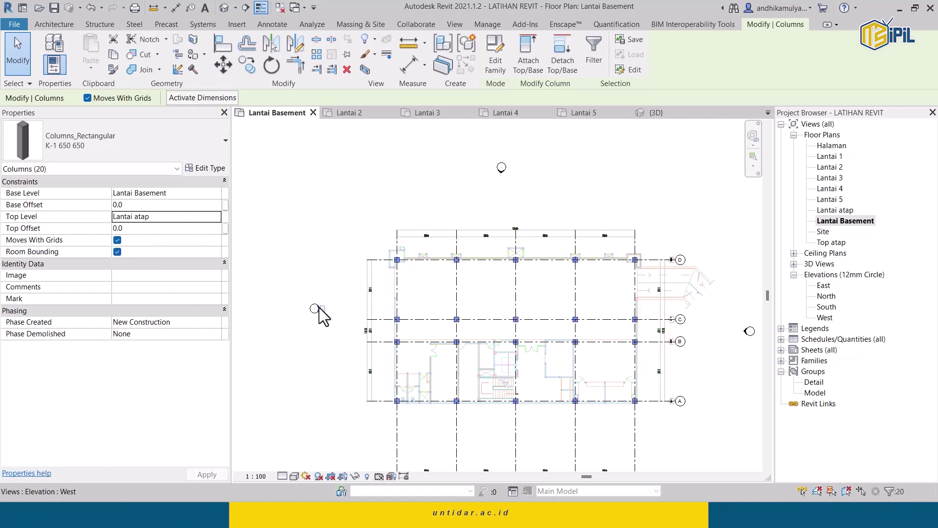
left_click(657, 114)
mouse_move(533, 293)
middle_mouse_down("shift")
mouse_move(609, 249)
mouse_move(607, 304)
mouse_move(560, 321)
mouse_move(582, 326)
middle_mouse_up("shift")
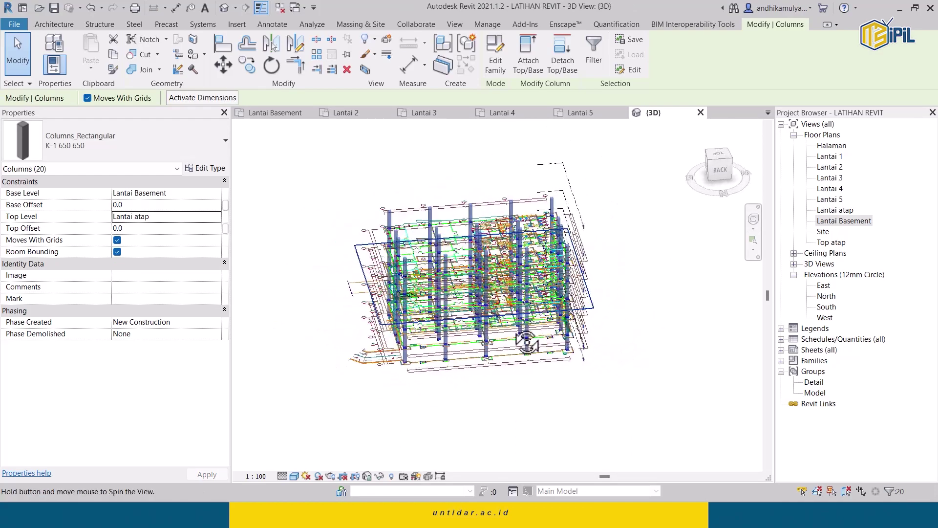
mouse_move(582, 326)
middle_mouse_down("shift")
mouse_move(479, 391)
mouse_move(487, 365)
mouse_move(508, 361)
middle_mouse_up("shift")
scroll(572, 332, "up", 5)
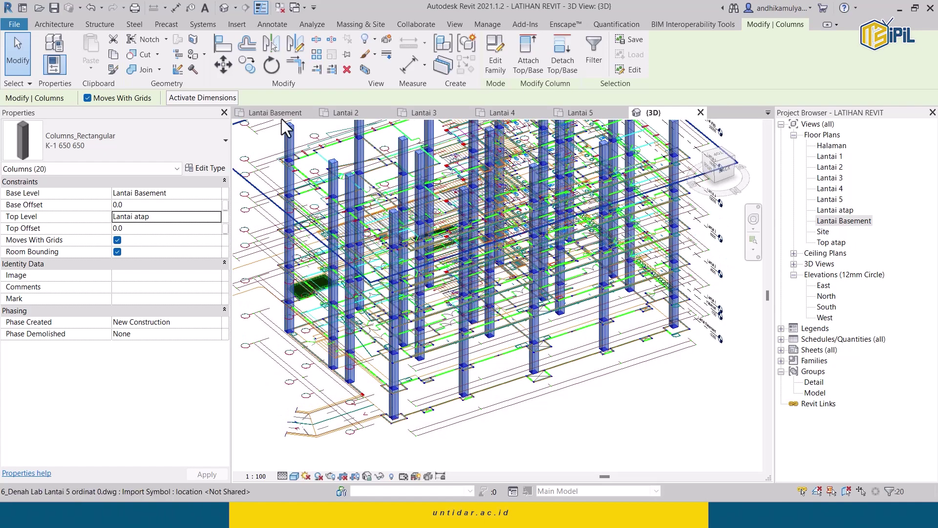
scroll(476, 418, "up", 2)
Zoom and pan the Lantai Basement plan to the pink column by the stairs
scroll(503, 391, "up", 2)
scroll(488, 366, "up", 2)
scroll(395, 317, "up", 2)
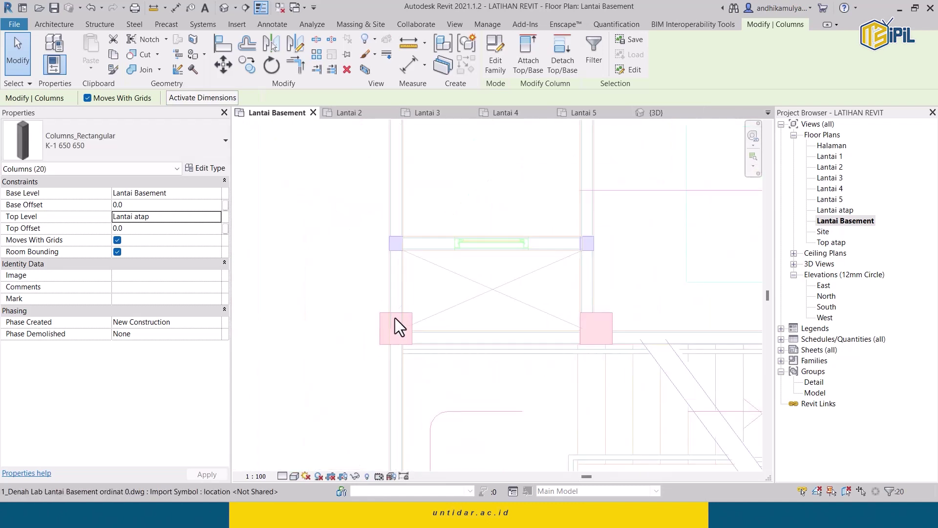
scroll(380, 332, "up", 4)
scroll(446, 345, "down", 1)
scroll(447, 345, "down", 3)
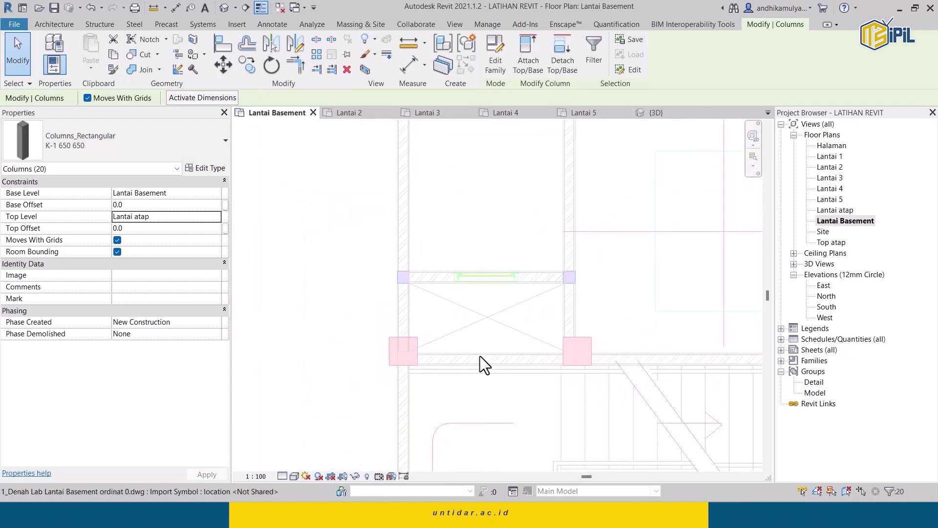
scroll(476, 359, "up", 2)
middle_click_drag(549, 341, 512, 341)
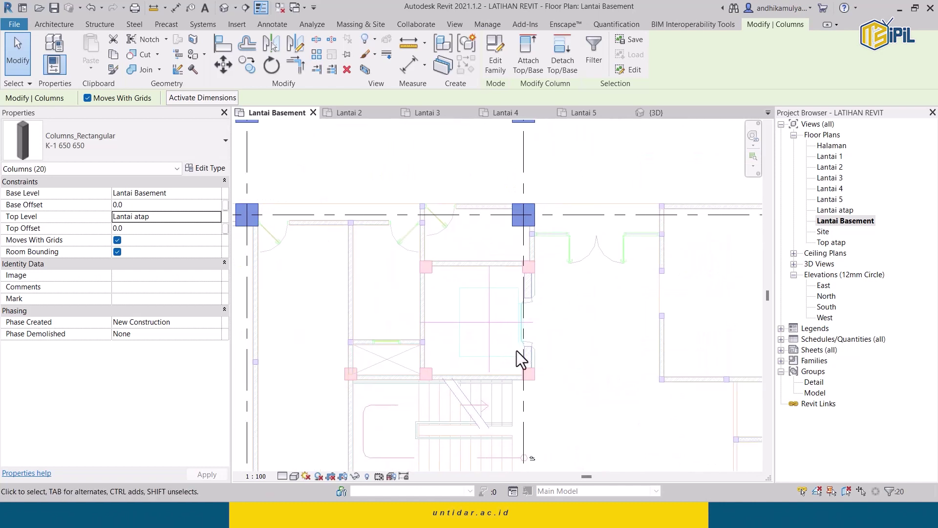
scroll(342, 376, "up", 3)
scroll(356, 371, "down", 2)
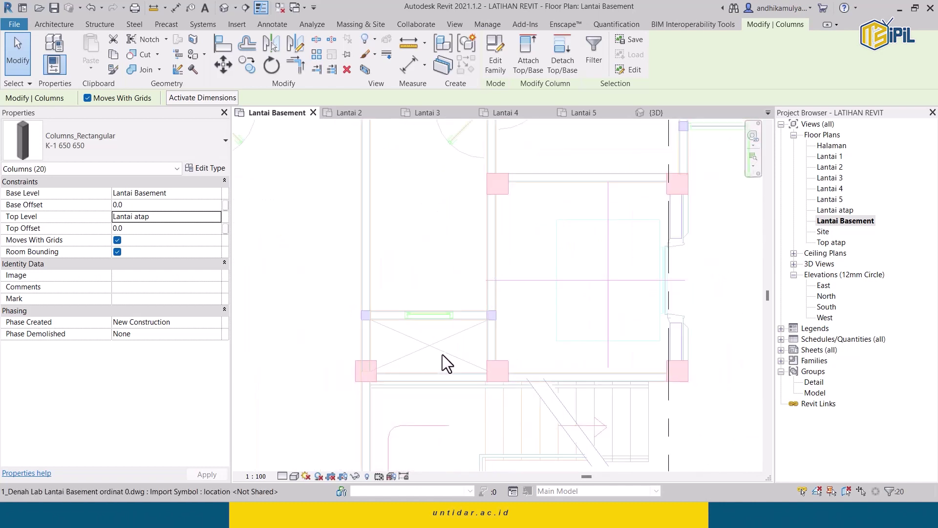
scroll(443, 361, "down", 2)
Measure between the pink column's two corners, reading 350.0
left_click(409, 43)
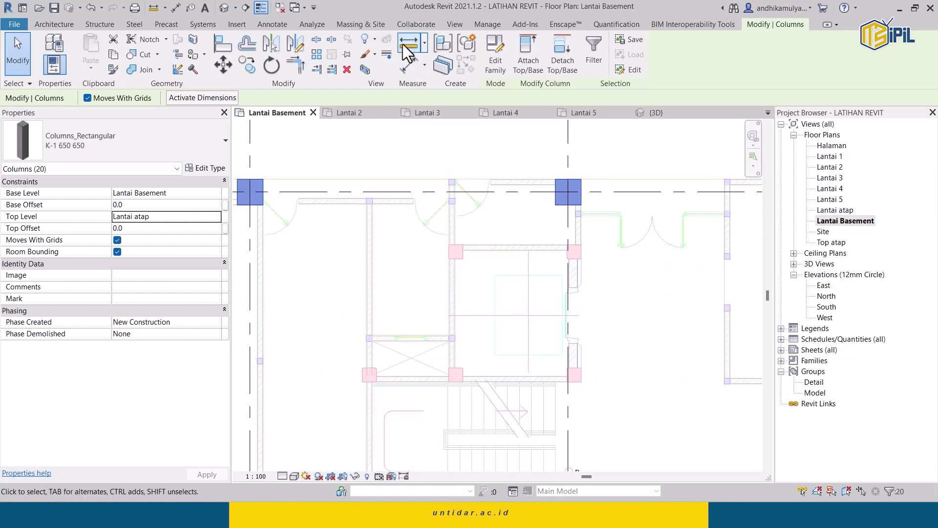
scroll(452, 234, "up", 2)
scroll(439, 277, "up", 3)
middle_click_drag(440, 277, 541, 303)
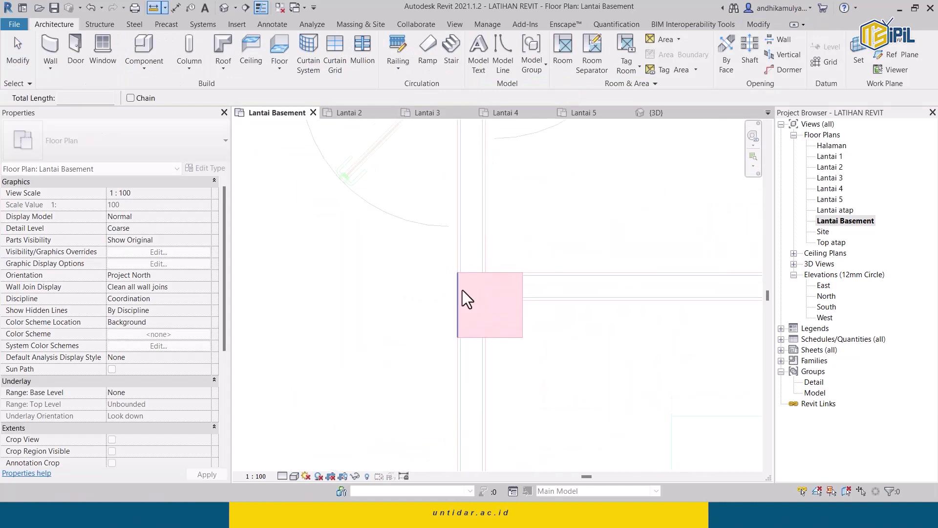
scroll(465, 268, "up", 2)
scroll(436, 245, "up", 2)
left_click(430, 243)
left_click(732, 242)
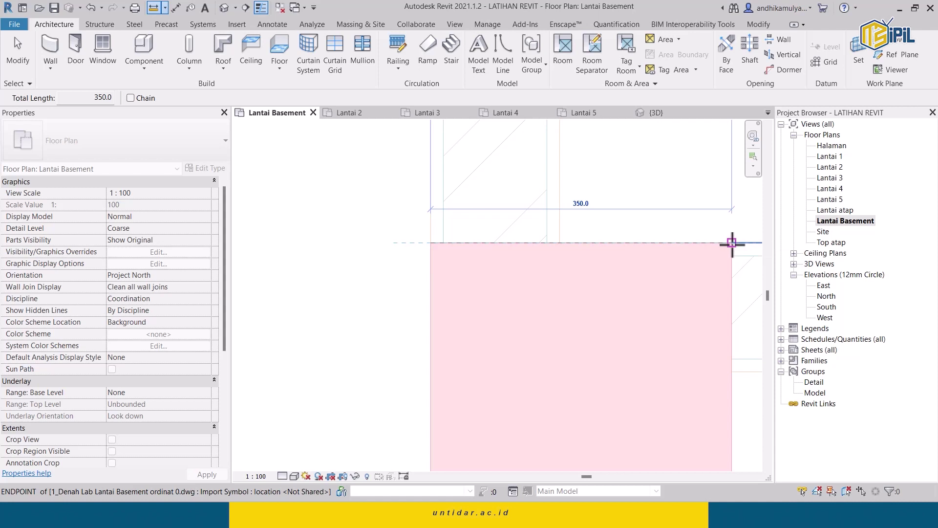
left_click(731, 243)
key("Escape")
key("Escape")
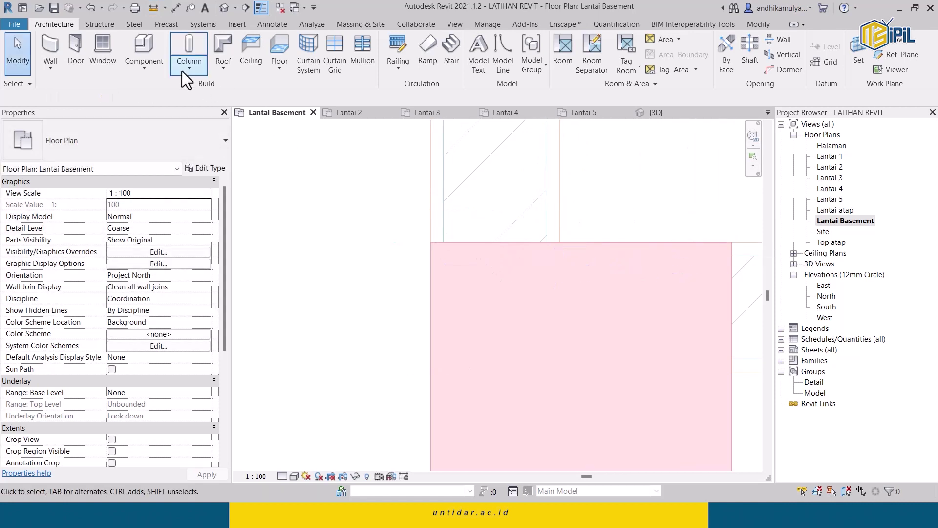
Duplicate K-1 650 650 as architectural column type K-2 350 350 with depth and width 350
left_click(182, 71)
left_click(218, 117)
left_click(215, 169)
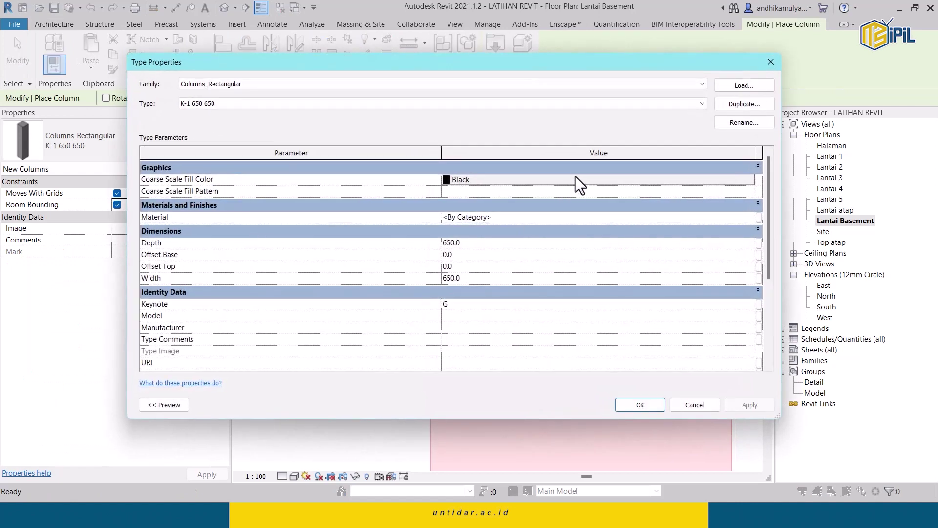
left_click(735, 101)
type("K-2")
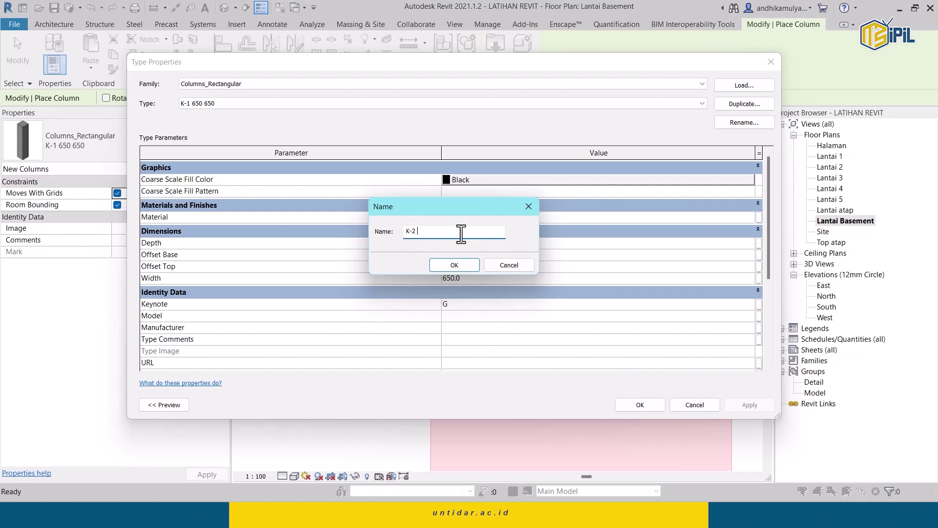
type("350 350")
left_click(455, 265)
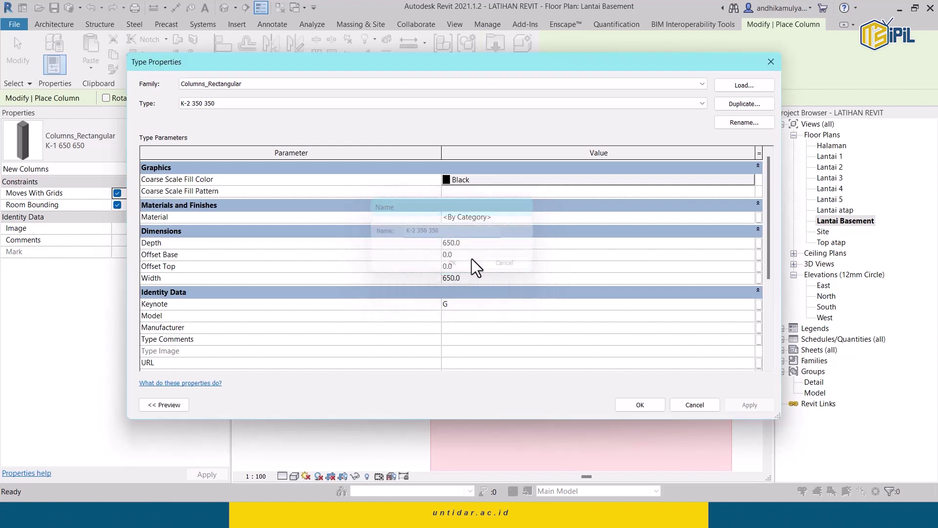
left_click(495, 241)
type("350")
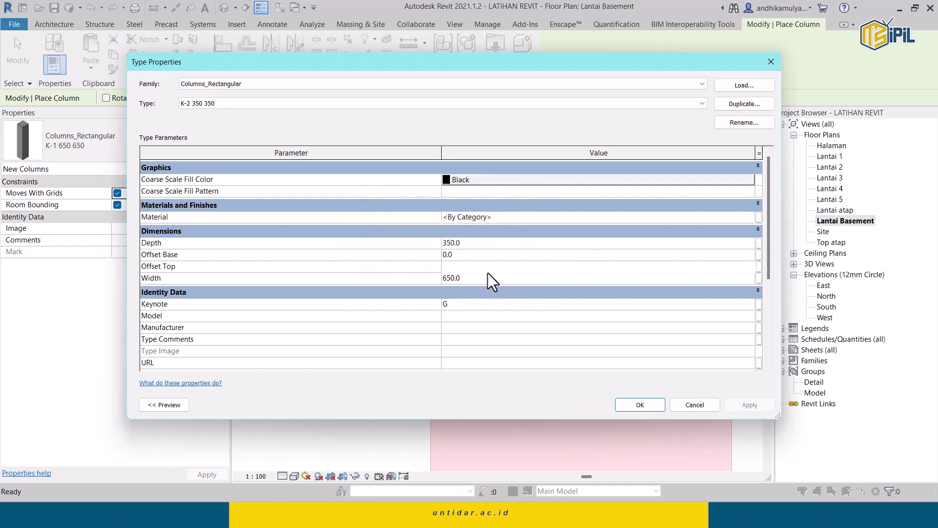
left_click(488, 277)
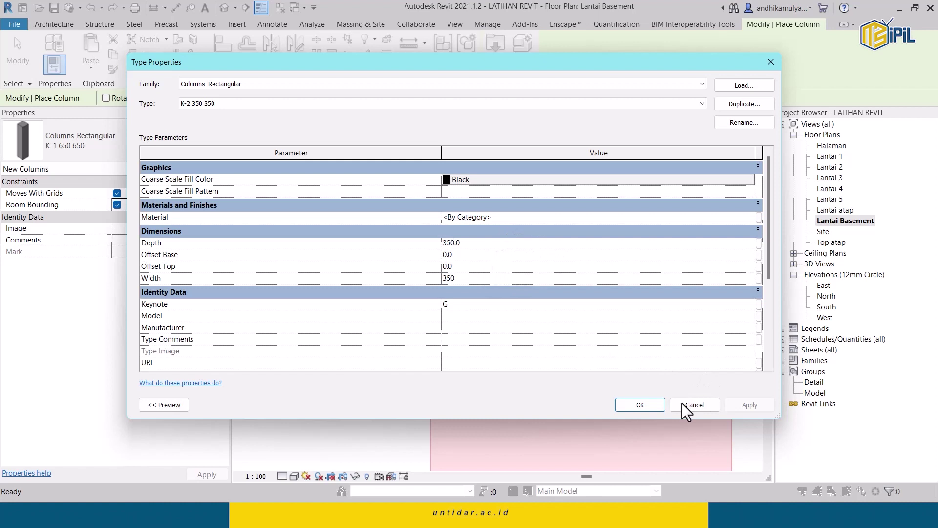
left_click(641, 404)
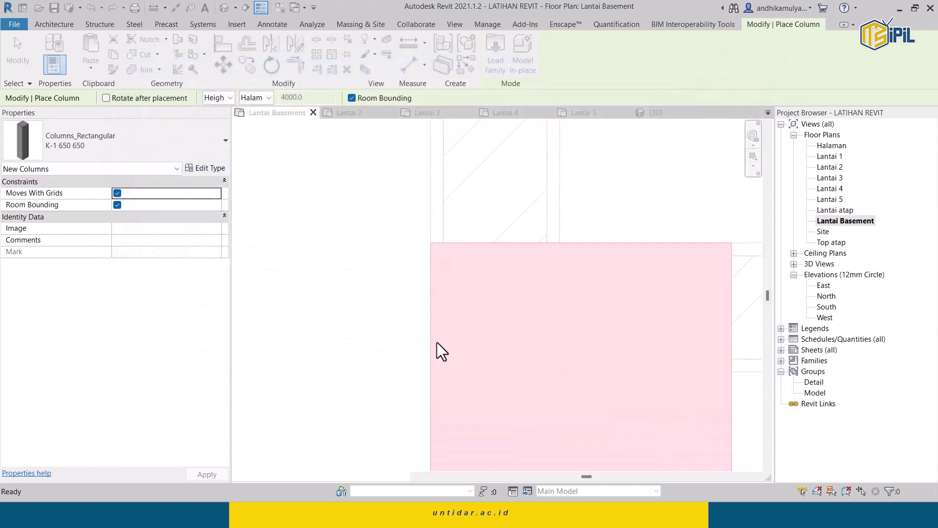
Place a K-2 350 350 column at the wall corner over the pink column spot
scroll(342, 283, "down", 3)
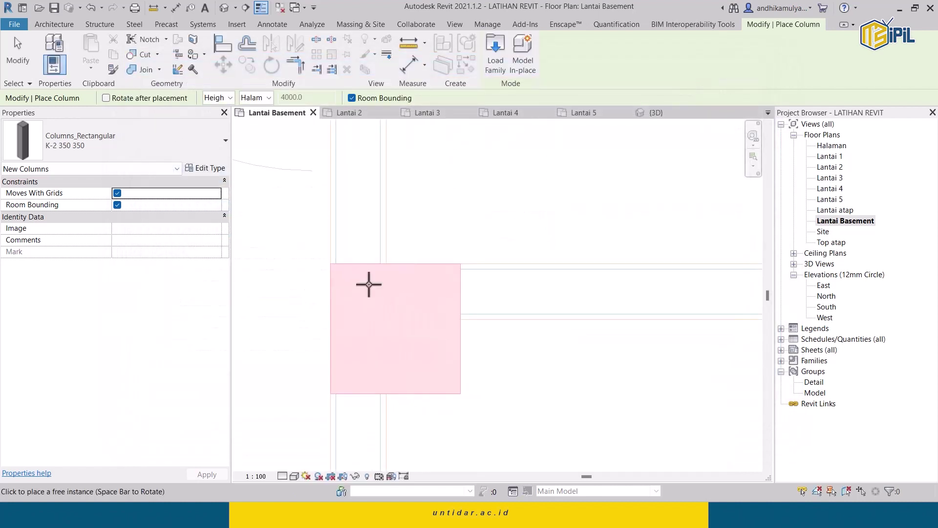
scroll(391, 293, "down", 3)
scroll(371, 196, "down", 2)
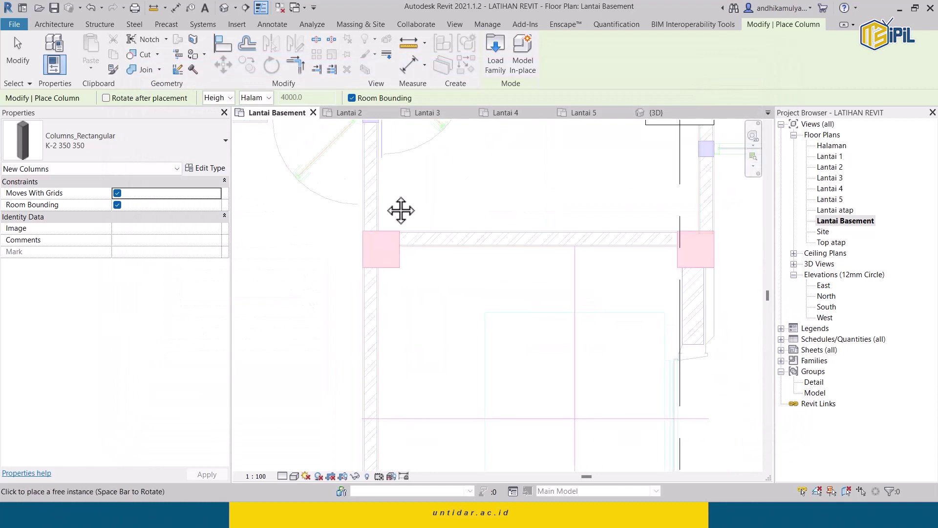
scroll(416, 224, "down", 1)
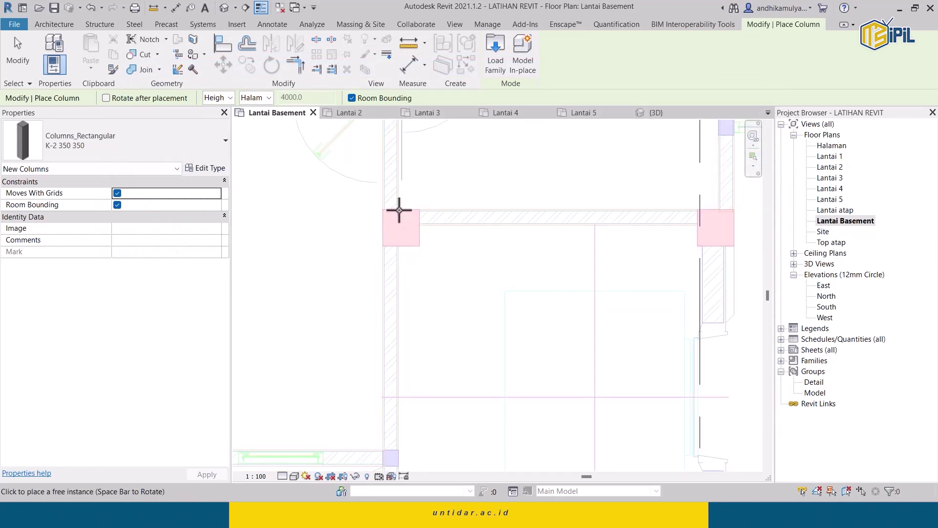
scroll(423, 240, "up", 4)
scroll(394, 222, "up", 2)
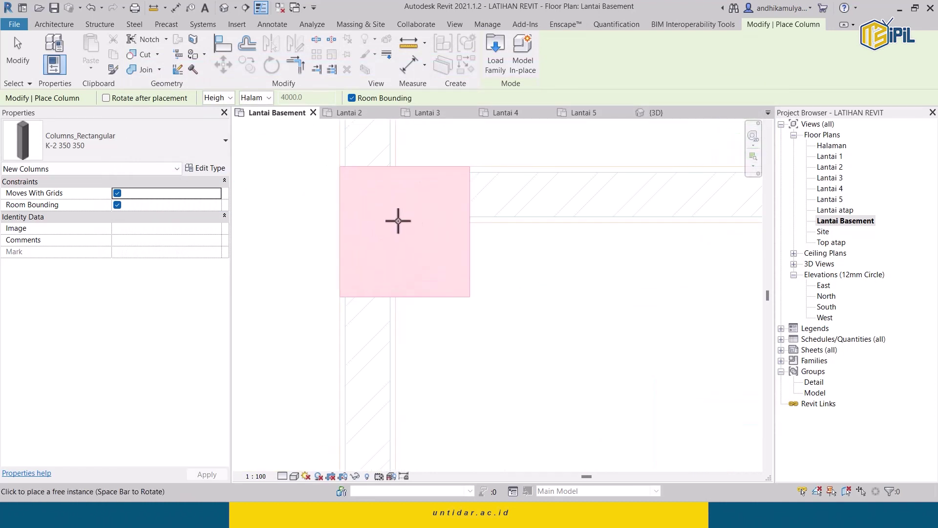
left_click(400, 233)
Zoom in and out around the new K-2 column to check its fit at the corner
scroll(440, 241, "up", 1)
middle_click_drag(440, 241, 491, 284)
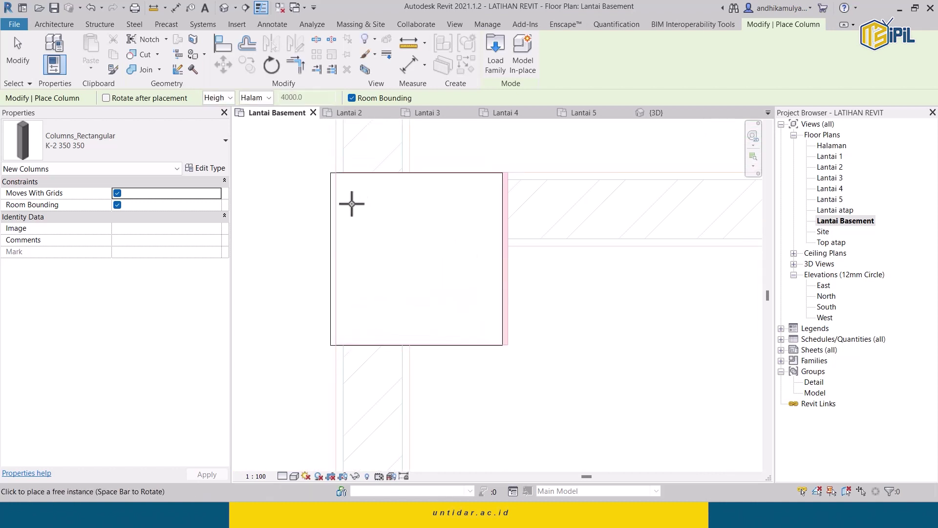
scroll(503, 174, "up", 2)
scroll(498, 171, "up", 1)
scroll(498, 164, "up", 2)
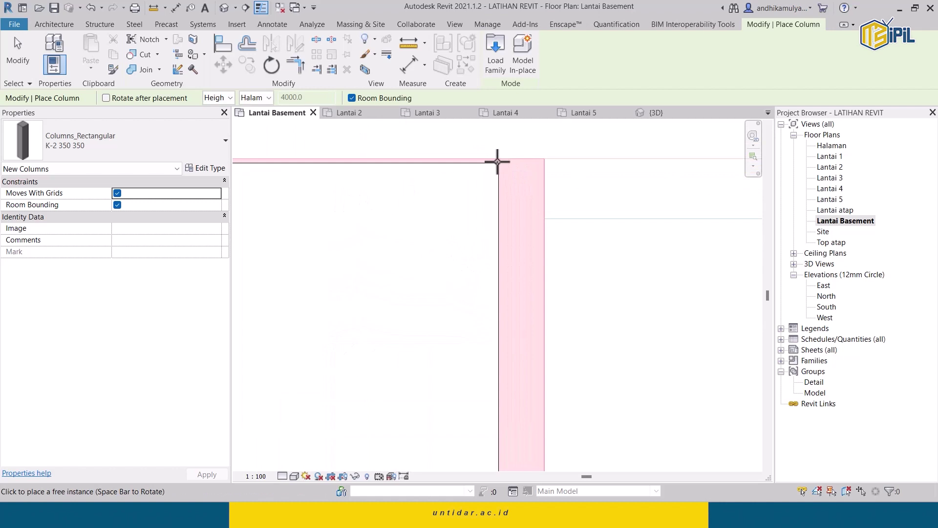
scroll(513, 171, "down", 2)
scroll(477, 195, "down", 2)
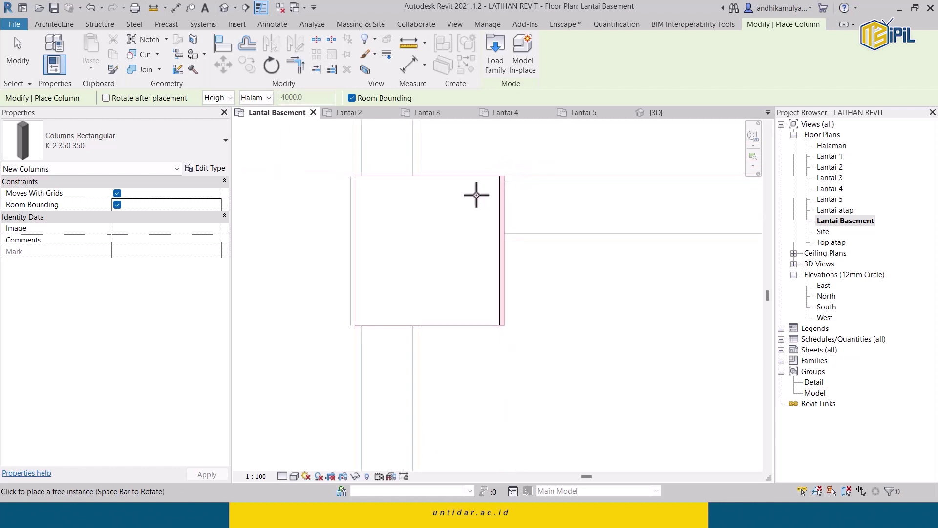
scroll(440, 188, "down", 2)
scroll(485, 218, "down", 1)
scroll(485, 218, "down", 3)
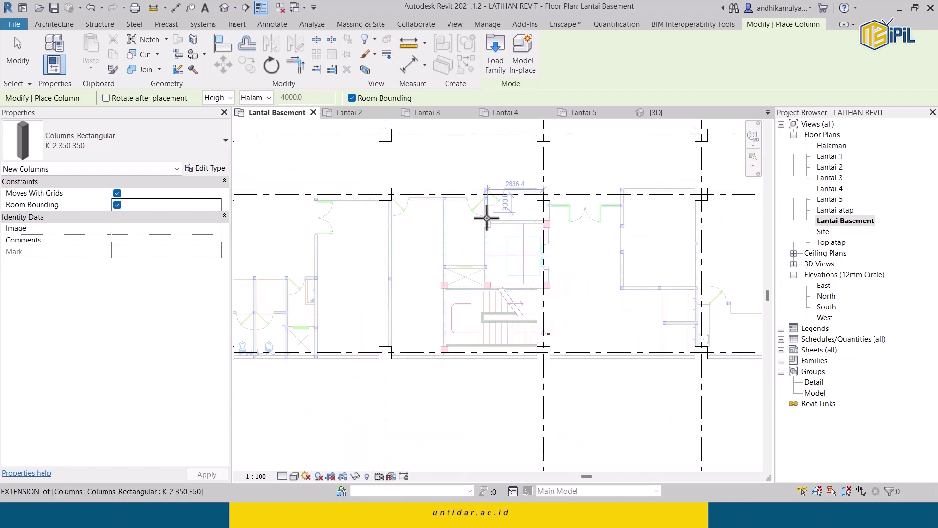
scroll(486, 212, "up", 1)
scroll(477, 236, "up", 2)
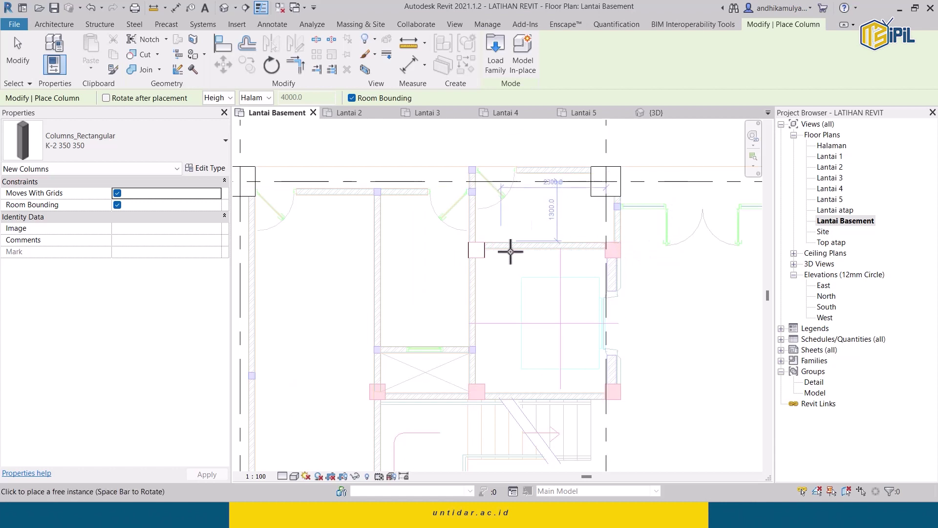
scroll(472, 259, "up", 2)
scroll(472, 259, "up", 1)
scroll(469, 244, "up", 2)
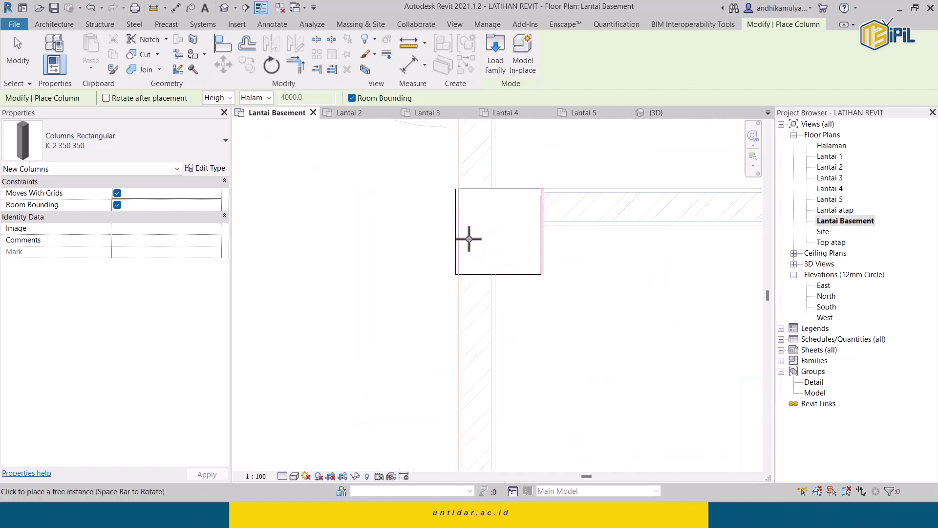
scroll(541, 247, "up", 2)
scroll(541, 244, "up", 1)
Centre the new K-2 column in view, end placement, and select it
middle_click_drag(561, 250, 490, 292)
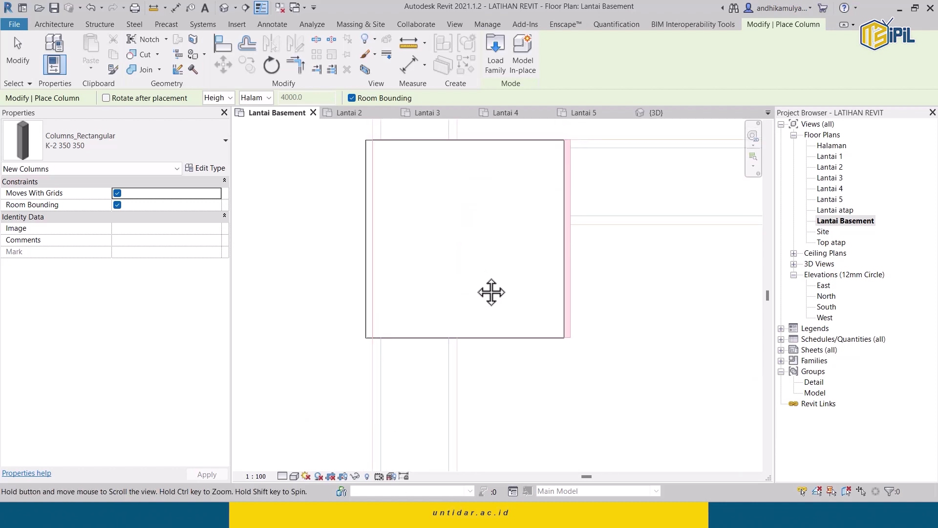
middle_click_drag(415, 270, 468, 262)
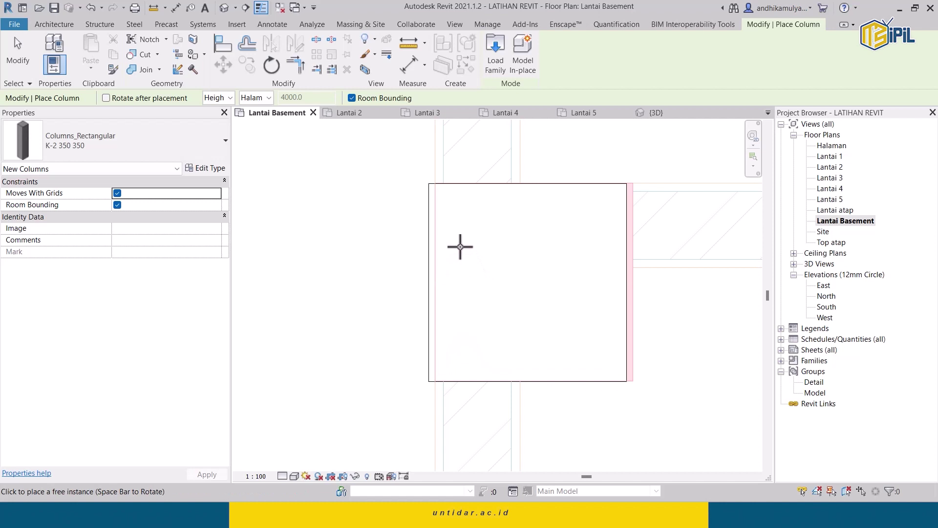
key("Escape")
left_click(427, 232)
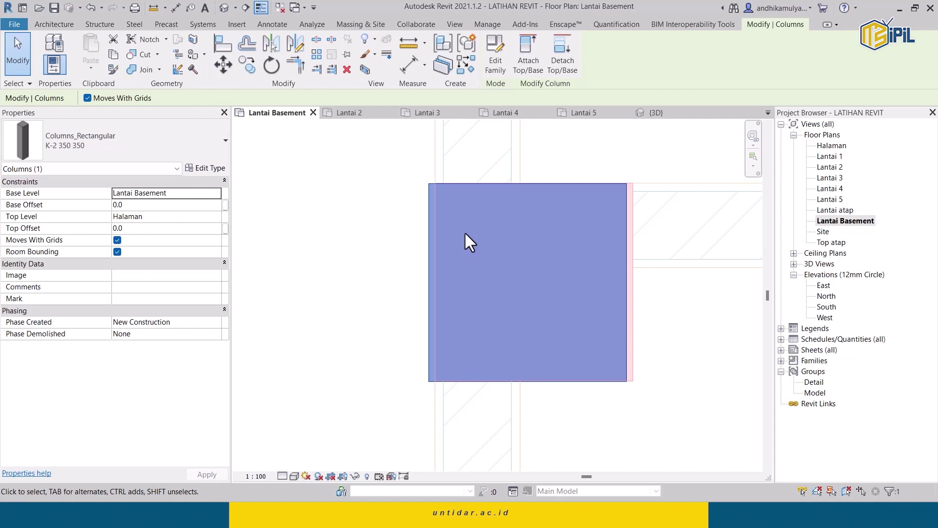
Move the K-2 column with MV so its corner meets the imported plan's column outline corner
key("m")
key("v")
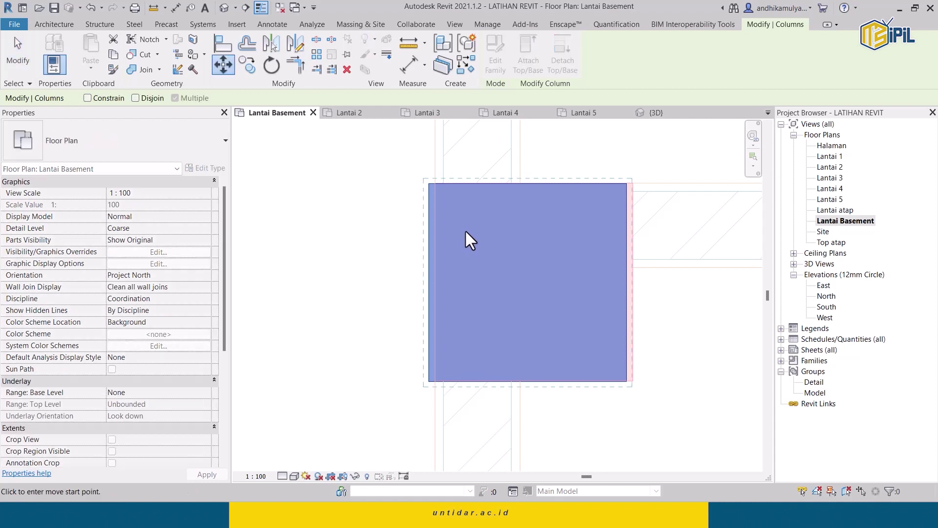
scroll(638, 198, "up", 2)
scroll(608, 159, "up", 2)
scroll(606, 159, "up", 2)
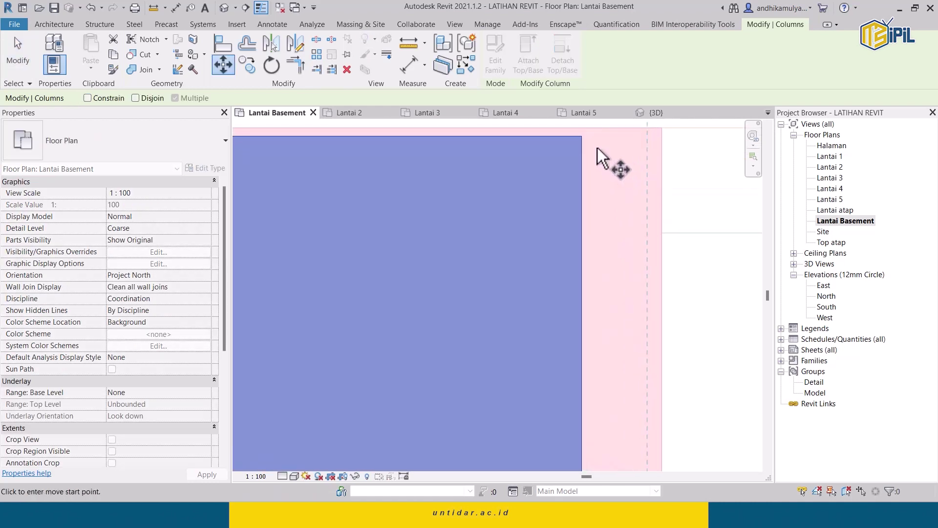
middle_click_drag(597, 148, 589, 232)
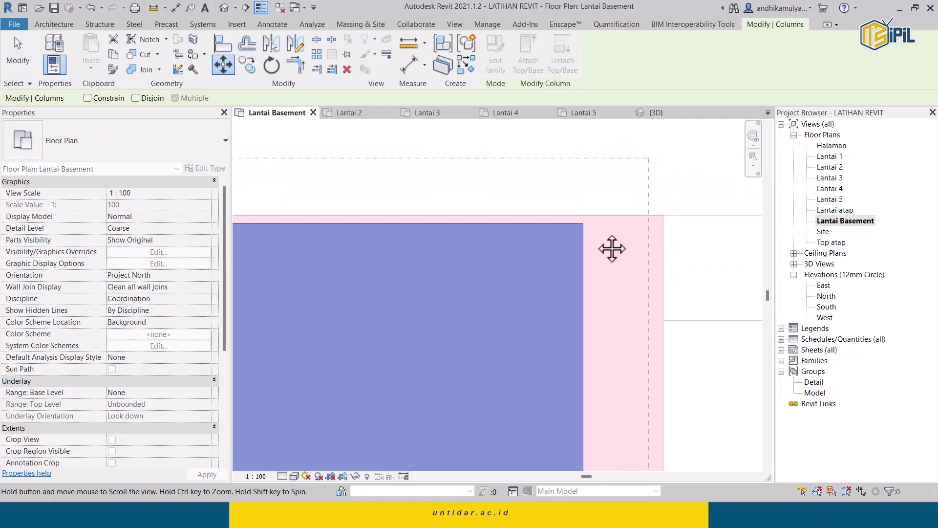
left_click(583, 225)
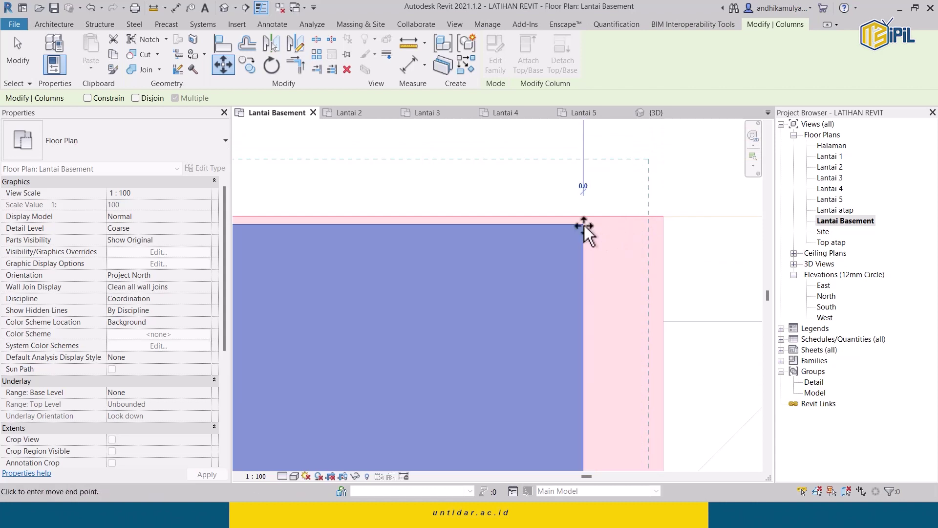
left_click(663, 217)
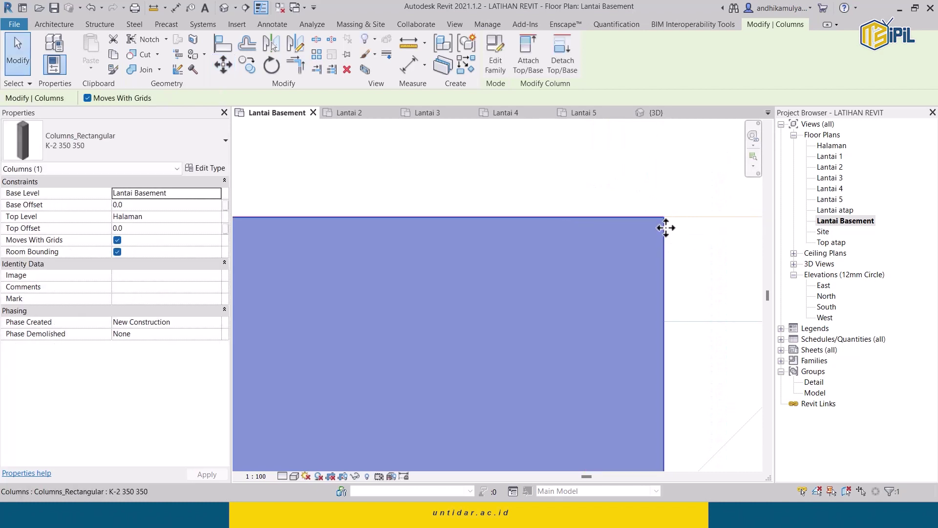
left_click_drag(665, 227, 628, 204)
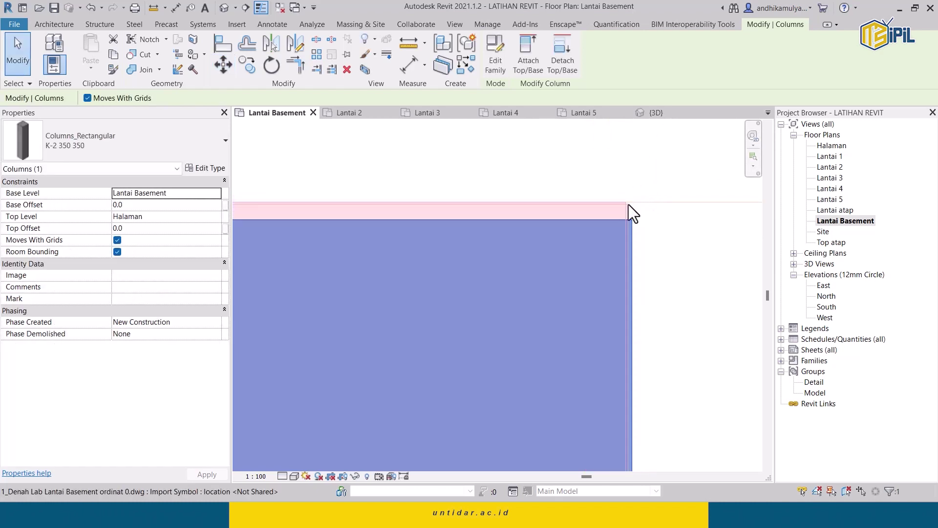
Try moving the pinned imported DWG, then cancel the can't-move-pinned-element error
left_click(627, 203)
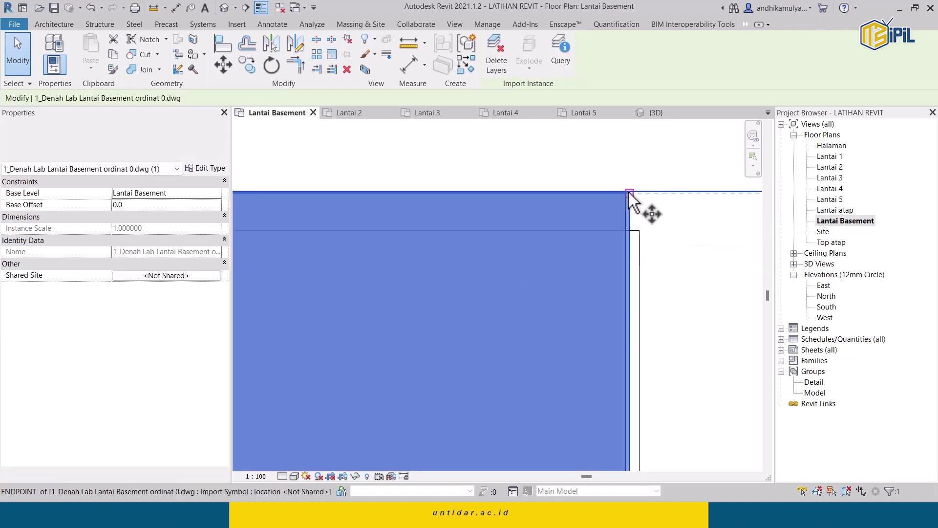
key("m")
key("v")
left_click(638, 234)
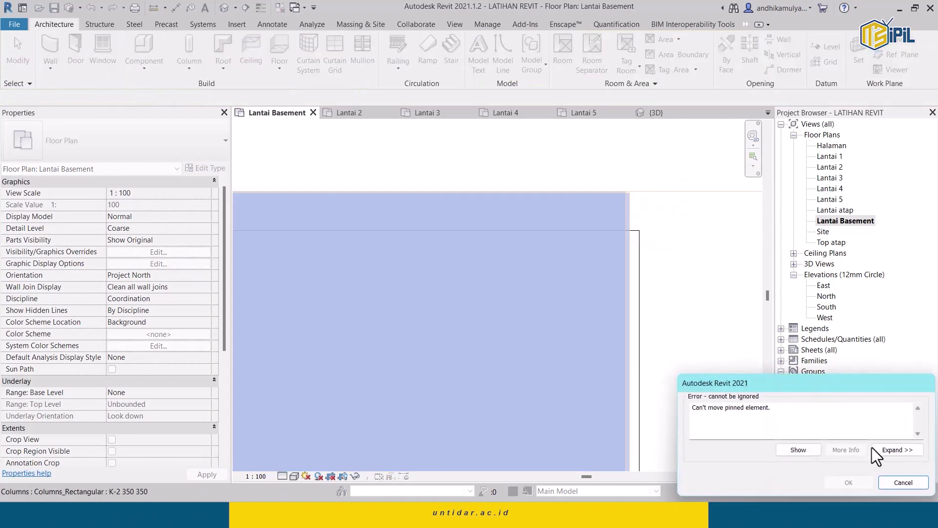
left_click(903, 482)
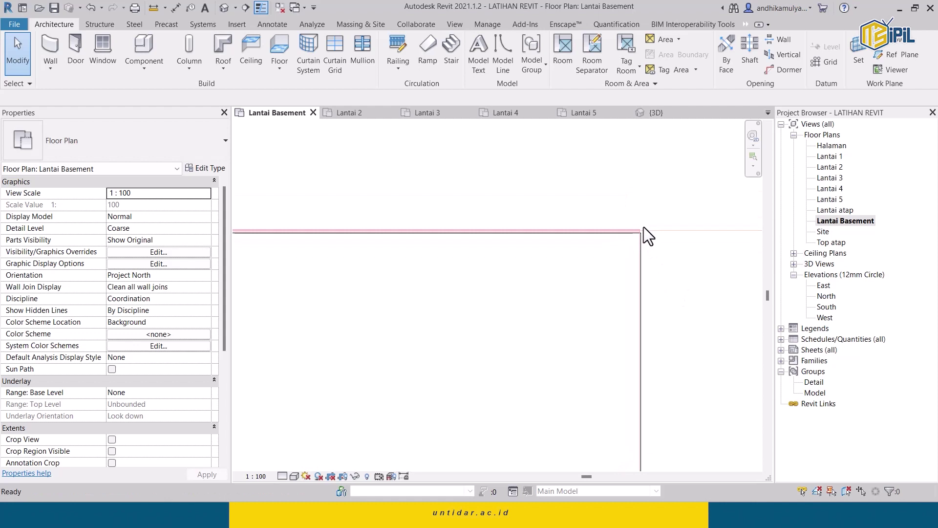
Place a trial architectural column at the grid intersection, then delete it
left_click_drag(643, 227, 635, 202)
scroll(591, 229, "down", 3)
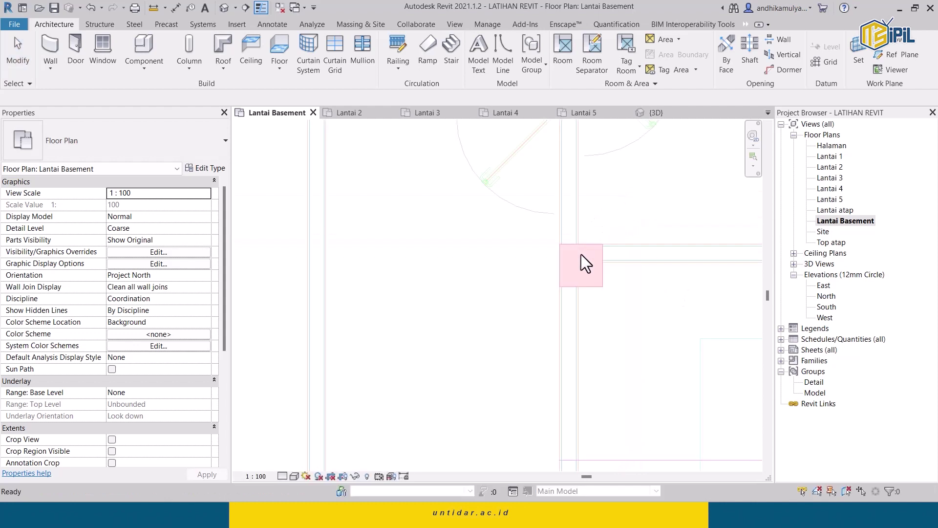
scroll(573, 275, "down", 2)
scroll(593, 273, "up", 3)
scroll(550, 255, "up", 2)
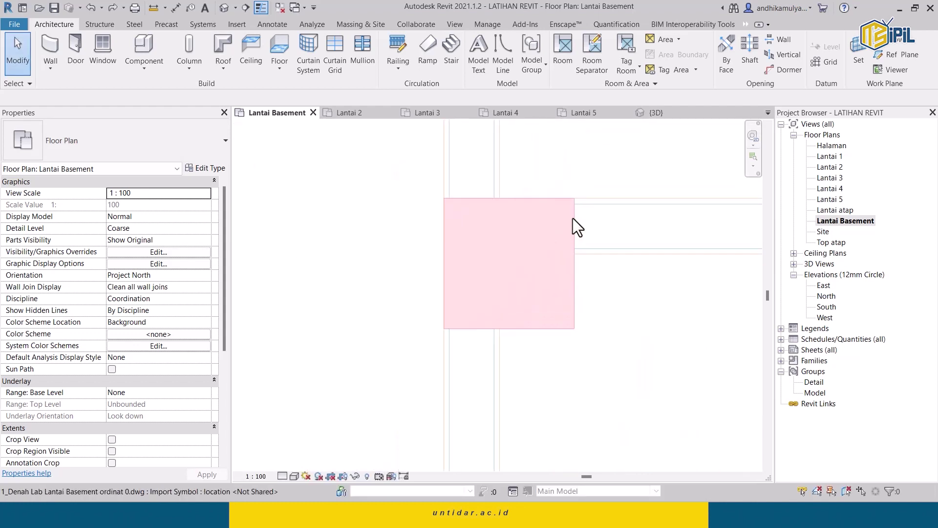
scroll(574, 213, "up", 4)
scroll(552, 224, "down", 1)
scroll(489, 215, "down", 2)
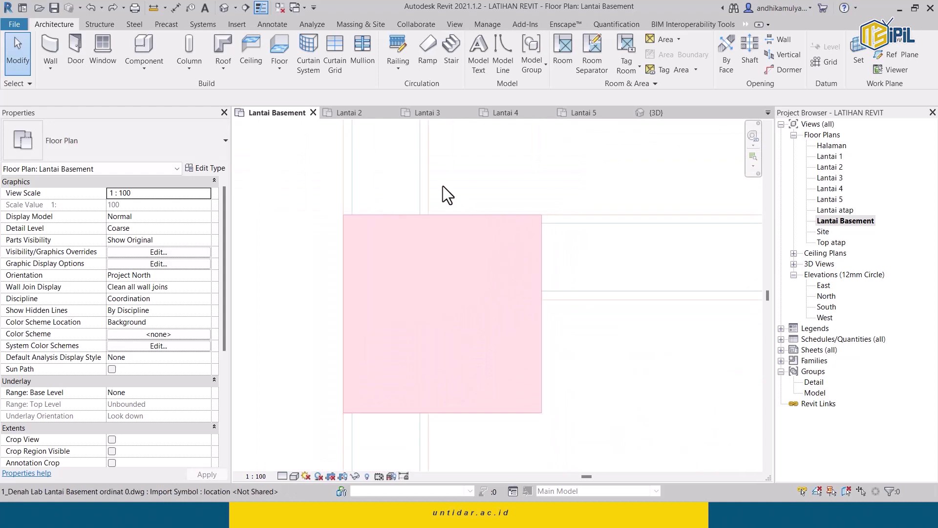
left_click(190, 68)
left_click(235, 111)
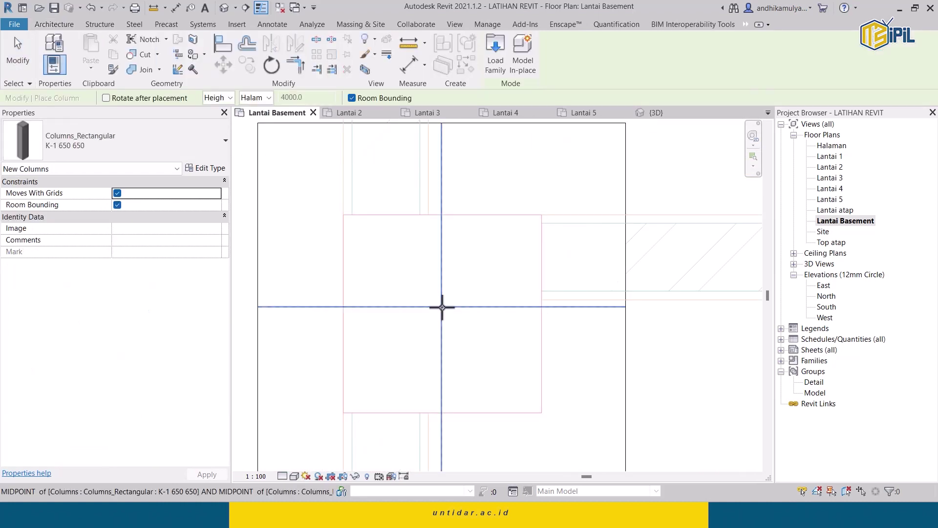
scroll(536, 269, "down", 3)
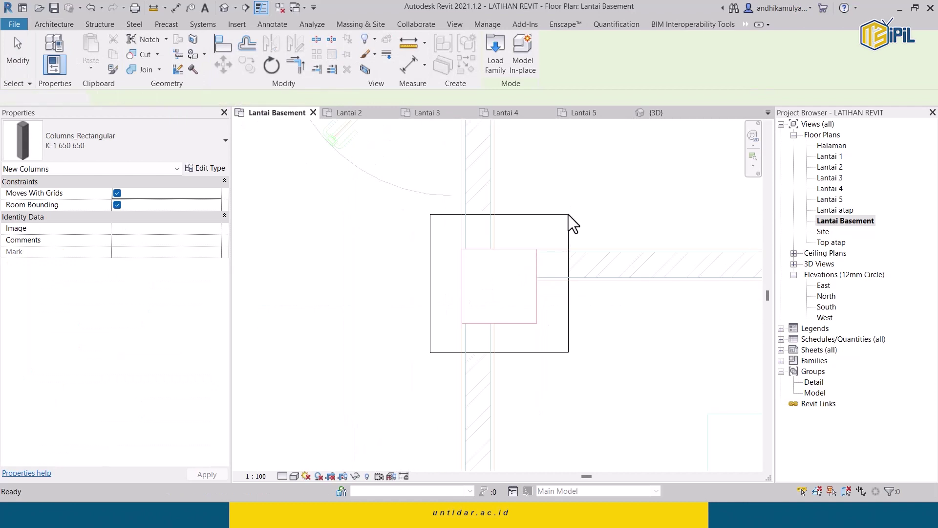
left_click(567, 215)
key("Escape")
key("Escape")
key("Delete")
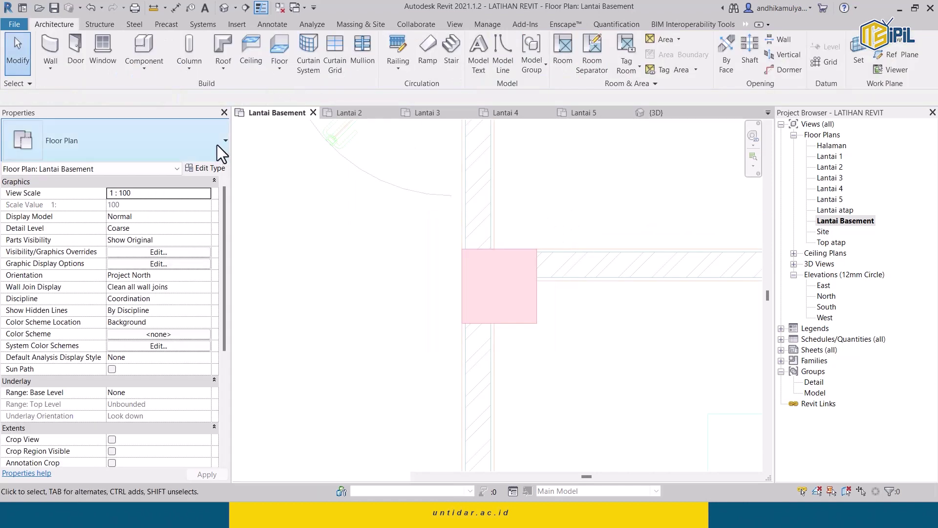
Place a K-2 350 350 architectural column beside the existing K-1 column and select it
left_click(217, 145)
left_click(192, 72)
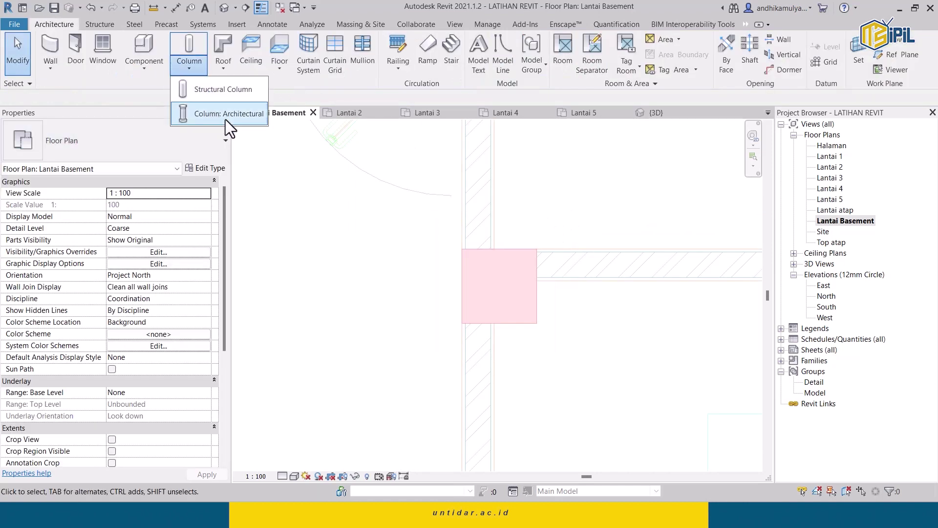
left_click(225, 119)
left_click(195, 136)
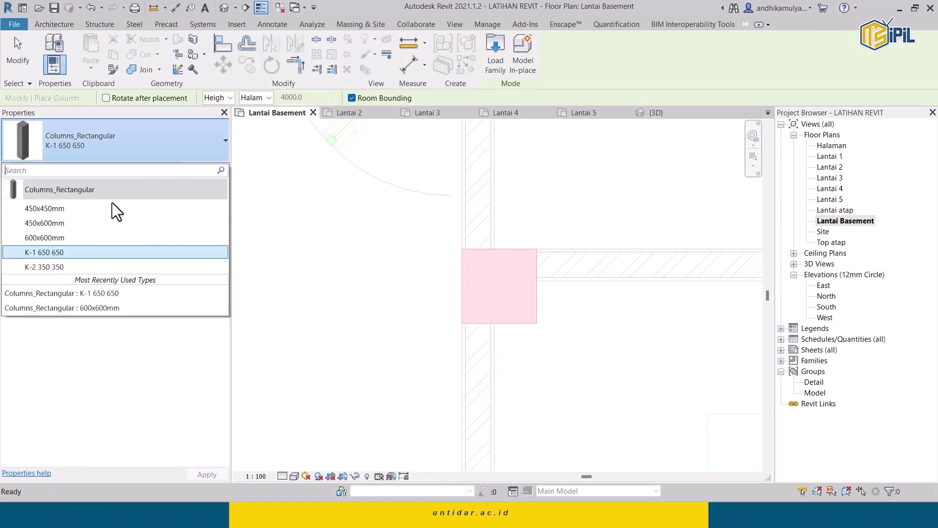
left_click(79, 265)
scroll(523, 298, "up", 2)
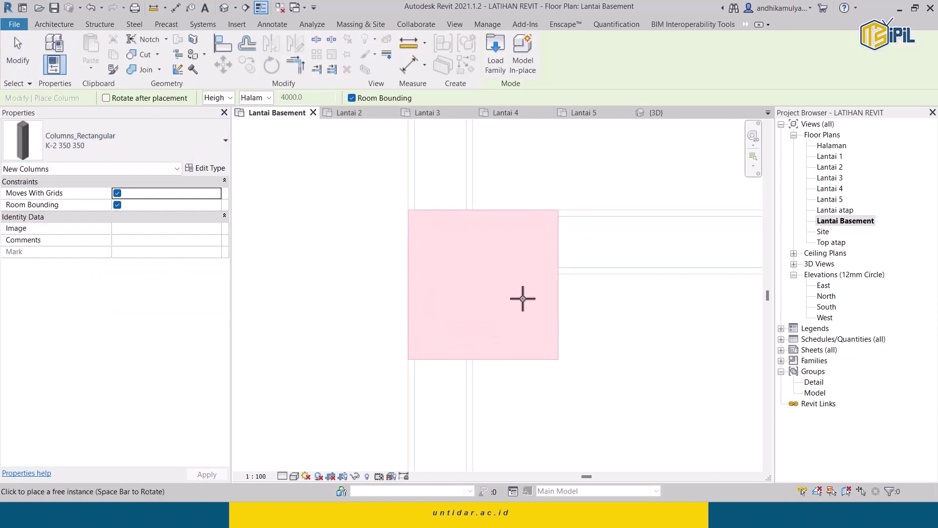
left_click(483, 283)
scroll(542, 244, "up", 2)
scroll(577, 175, "up", 1)
key("Escape")
left_click(565, 160)
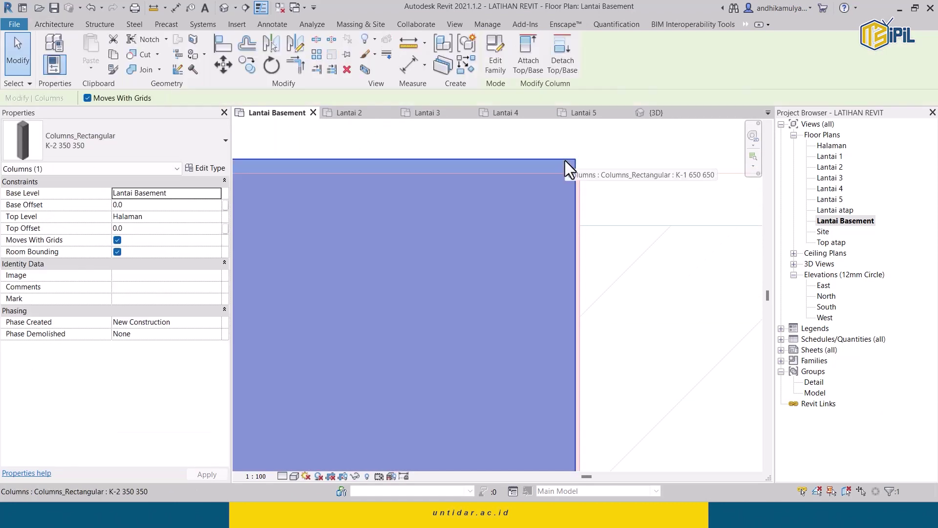
Move the K-2 column with MV from its corner onto the outline's corner position
key("m")
key("v")
left_click(570, 164)
left_click(579, 190)
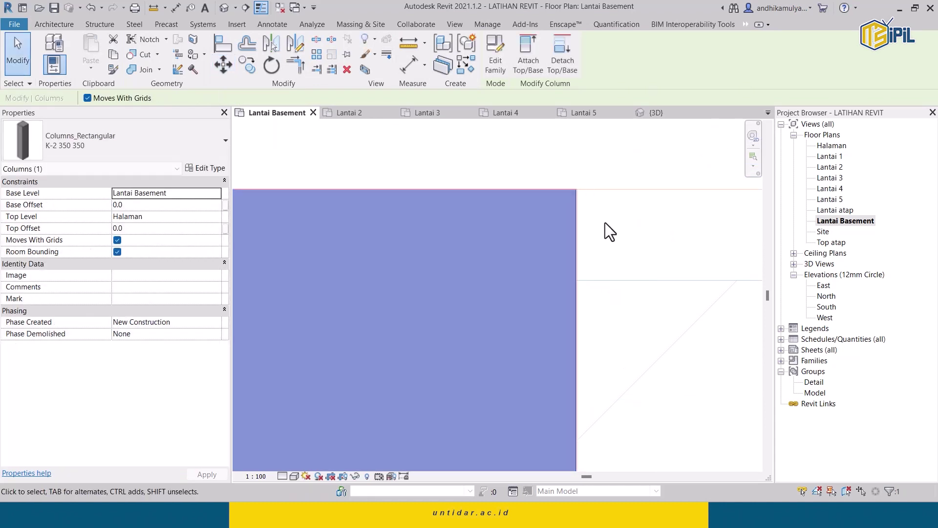
scroll(579, 214, "down", 2)
scroll(571, 251, "down", 3)
scroll(541, 250, "down", 1)
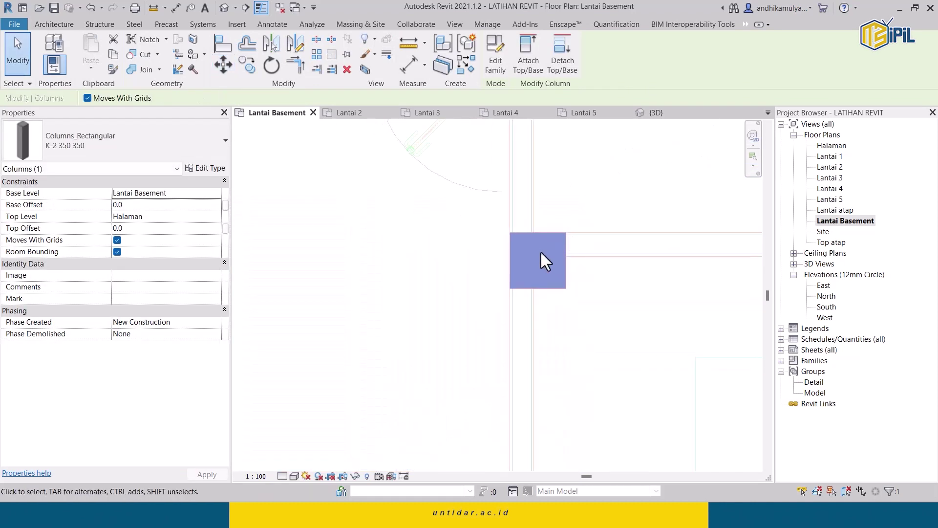
scroll(486, 237, "down", 1)
scroll(447, 230, "up", 2)
scroll(426, 223, "up", 2)
scroll(555, 252, "down", 1)
scroll(512, 247, "down", 2)
scroll(469, 241, "up", 2)
scroll(469, 239, "up", 3)
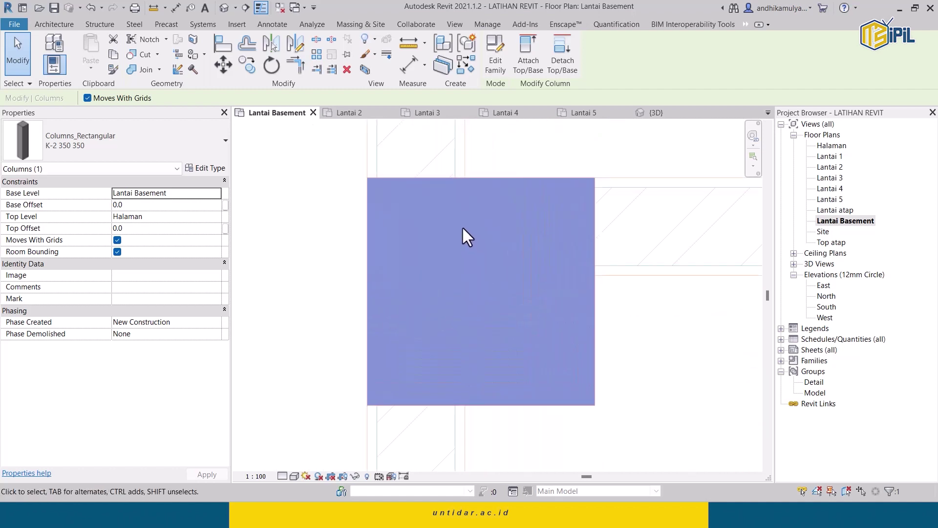
Copy the K-2 column from its corner base point to another column corner
key("c")
scroll(386, 171, "up", 2)
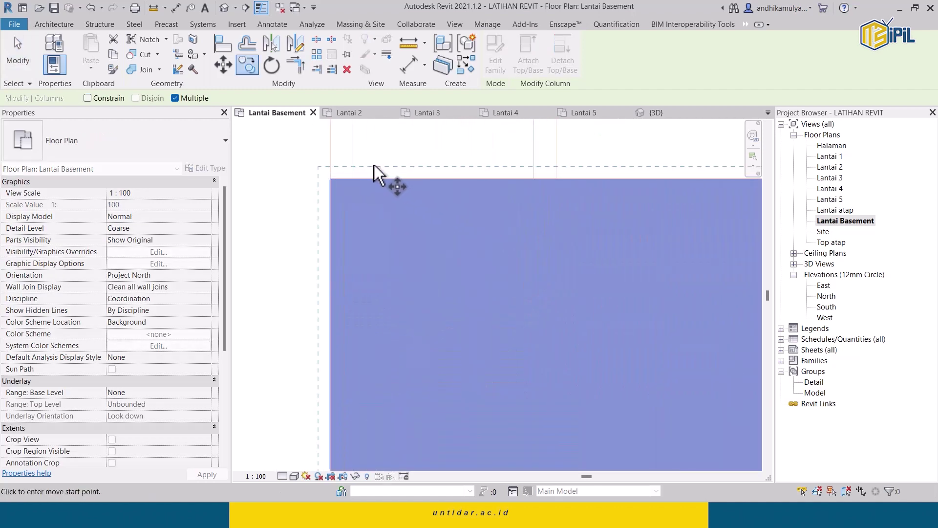
left_click(329, 178)
scroll(594, 209, "down", 3)
scroll(679, 213, "up", 2)
scroll(615, 221, "down", 2)
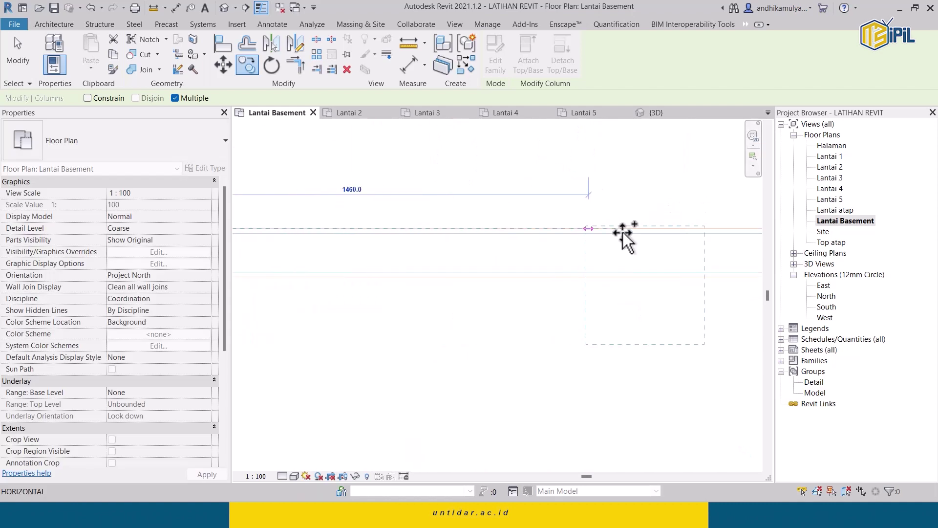
scroll(684, 257, "up", 3)
scroll(526, 255, "up", 3)
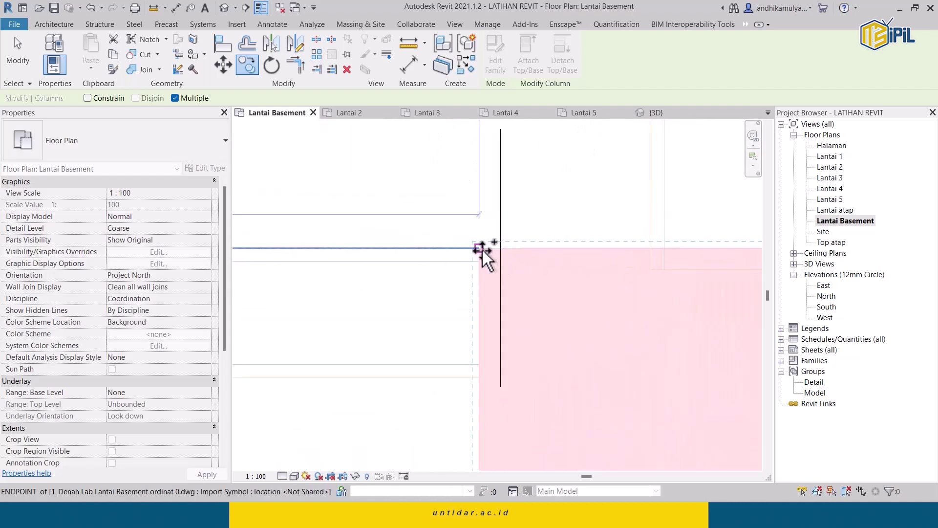
left_click(479, 247)
scroll(440, 293, "down", 3)
scroll(477, 262, "down", 2)
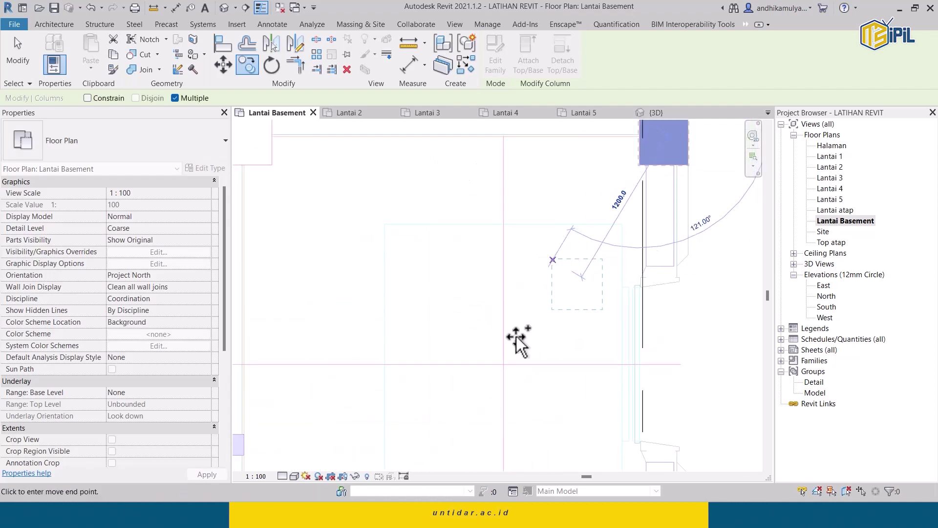
scroll(430, 318, "up", 2)
scroll(390, 295, "up", 2)
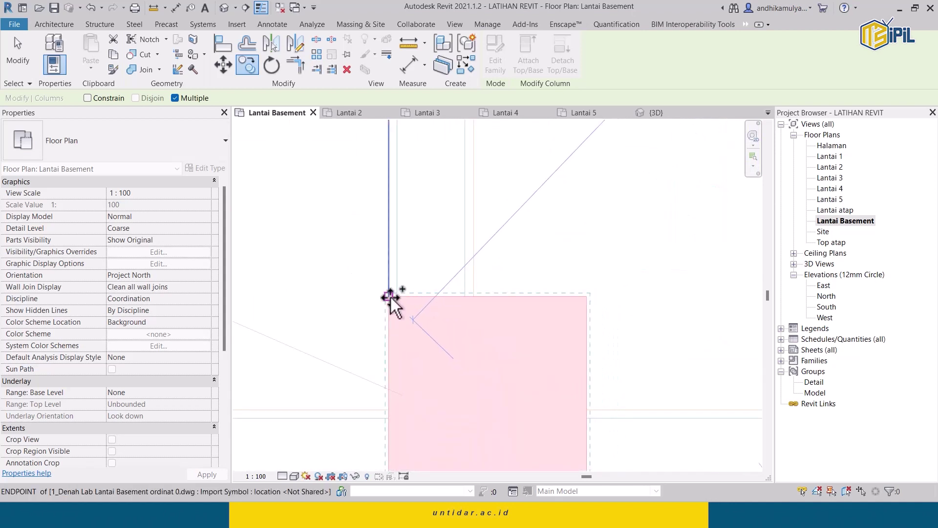
scroll(389, 295, "down", 2)
scroll(372, 272, "down", 2)
Place two more K-2 copies at the remaining column corners, then reselect the column
mouse_move(601, 283)
middle_mouse_down()
mouse_move(549, 293)
mouse_move(590, 309)
mouse_move(572, 271)
middle_mouse_up()
left_click(571, 268)
scroll(537, 271, "down", 1)
scroll(420, 283, "down", 2)
middle_click_drag(411, 289, 550, 268)
scroll(392, 279, "up", 2)
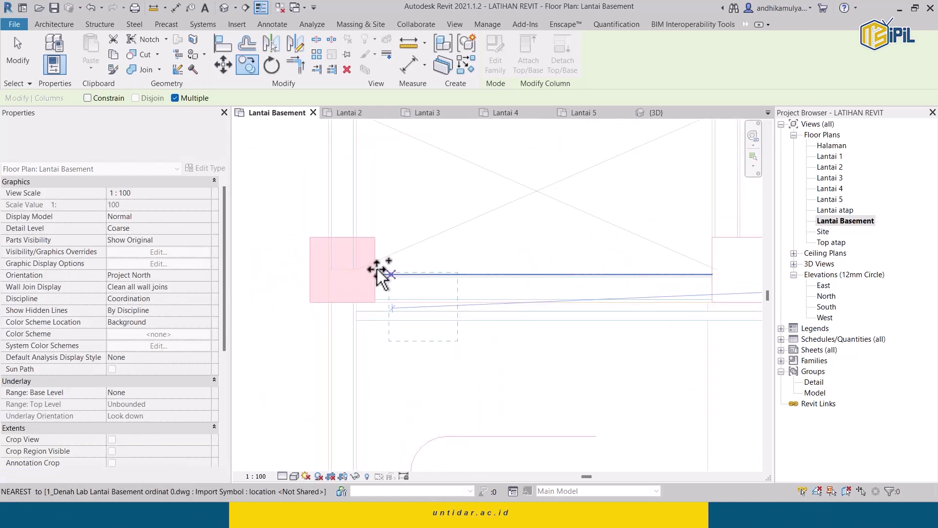
scroll(379, 269, "up", 2)
middle_click_drag(367, 261, 318, 225)
left_click(318, 224)
scroll(489, 237, "down", 2)
key("Escape")
key("Escape")
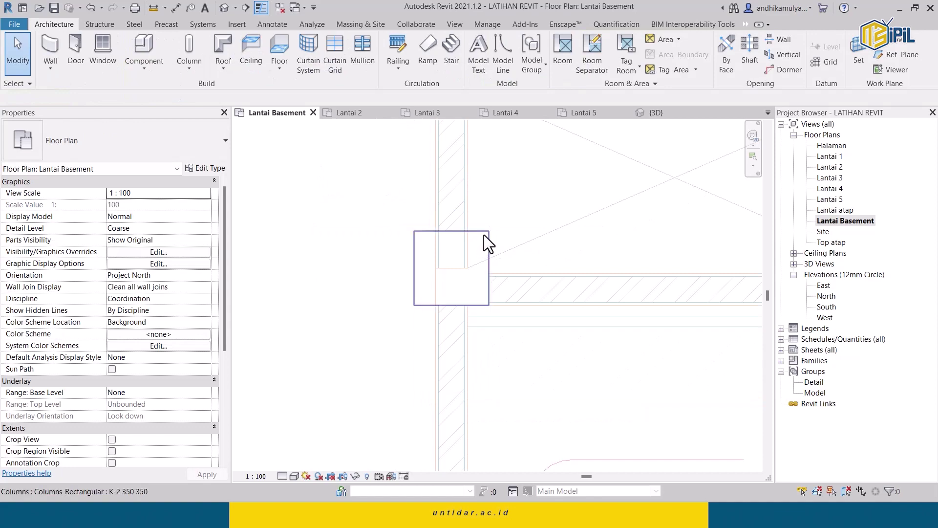
left_click(482, 241)
left_click(664, 115)
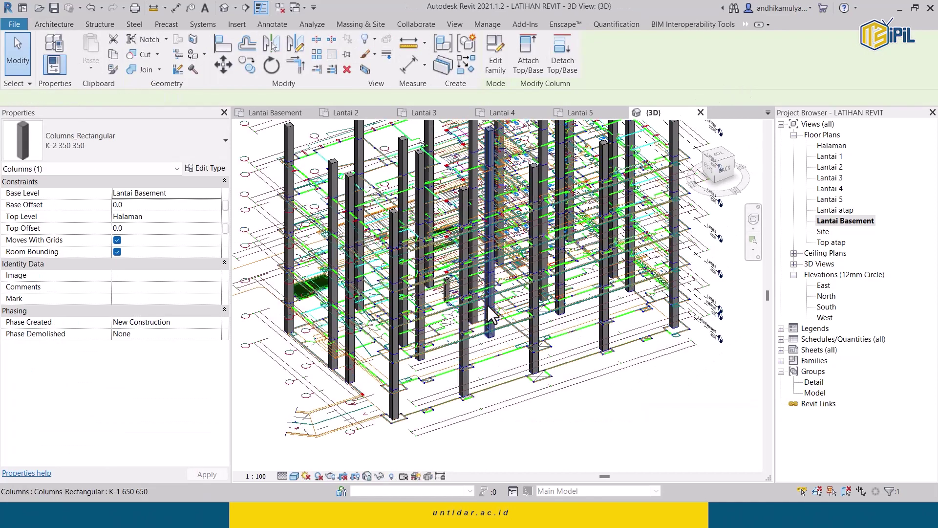
middle_click_drag(433, 311, 587, 105, "shift")
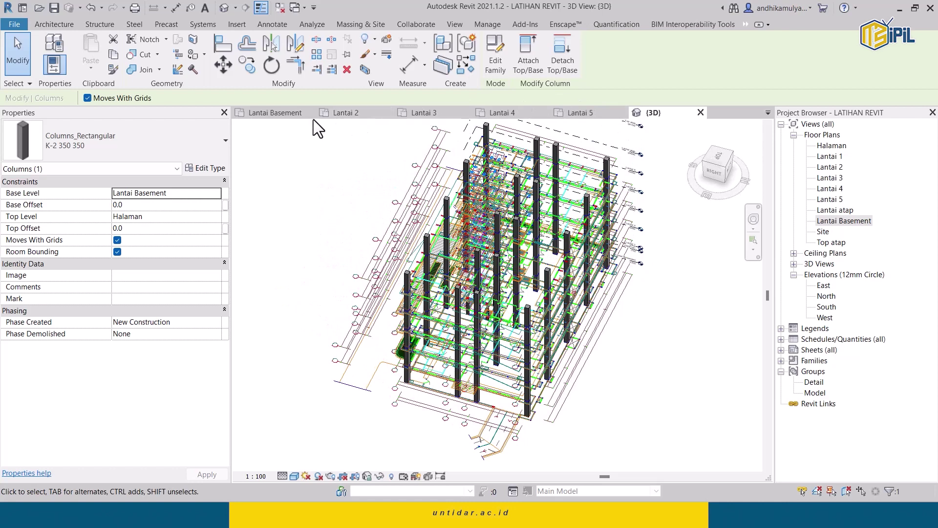
left_click(276, 112)
left_click(655, 112)
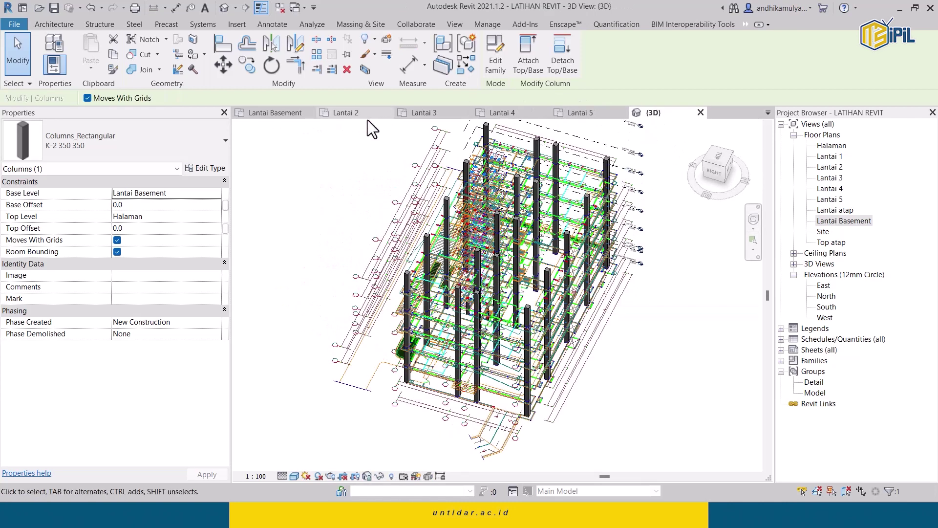
left_click(273, 113)
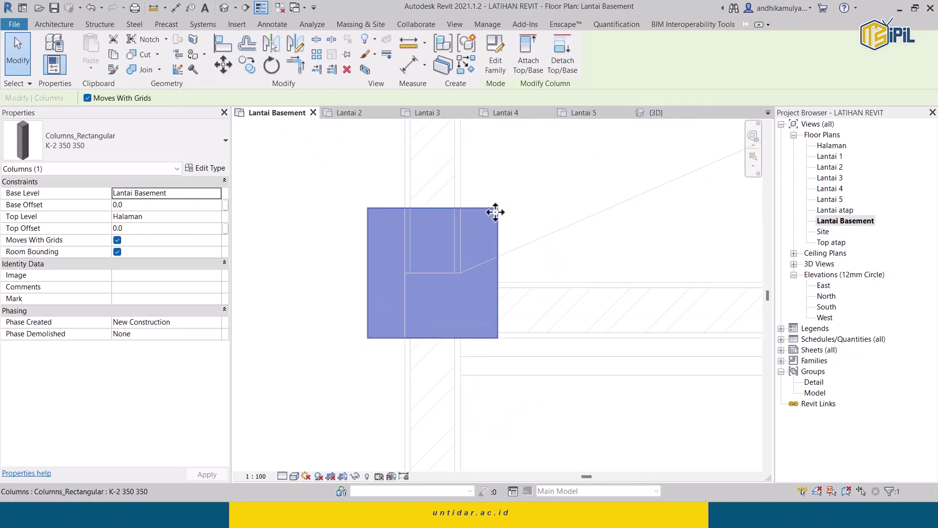
Select all K-2 350 350 instances in the project and set their Top Level to Lantai atap
right_click(488, 217)
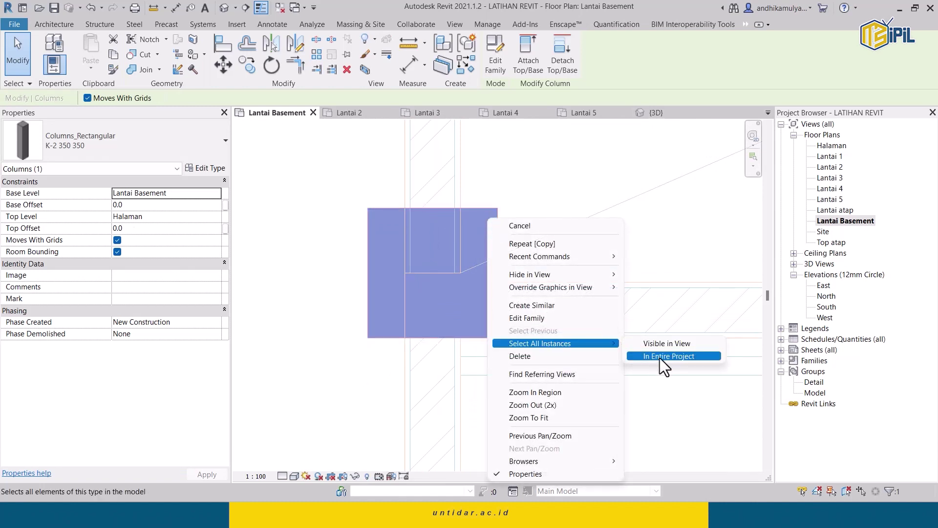
left_click(660, 357)
scroll(602, 297, "down", 5)
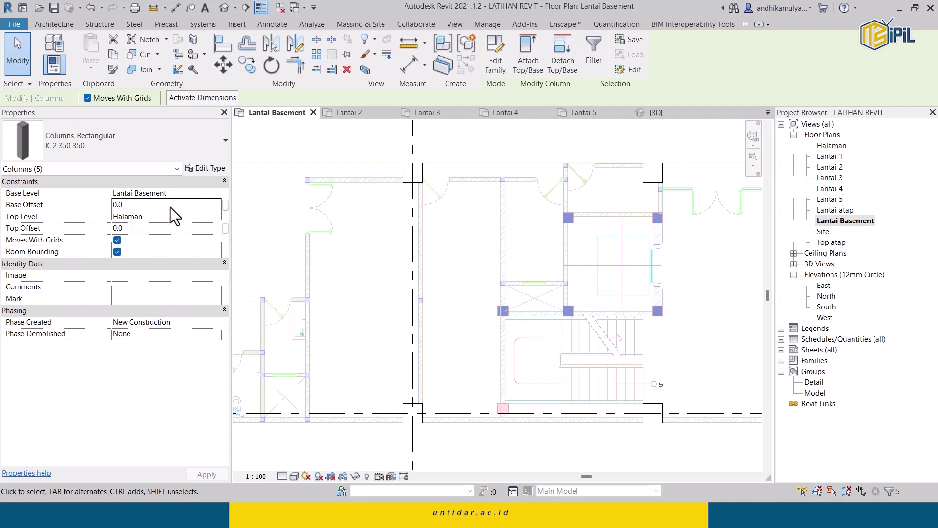
left_click(216, 220)
scroll(147, 267, "down", 1)
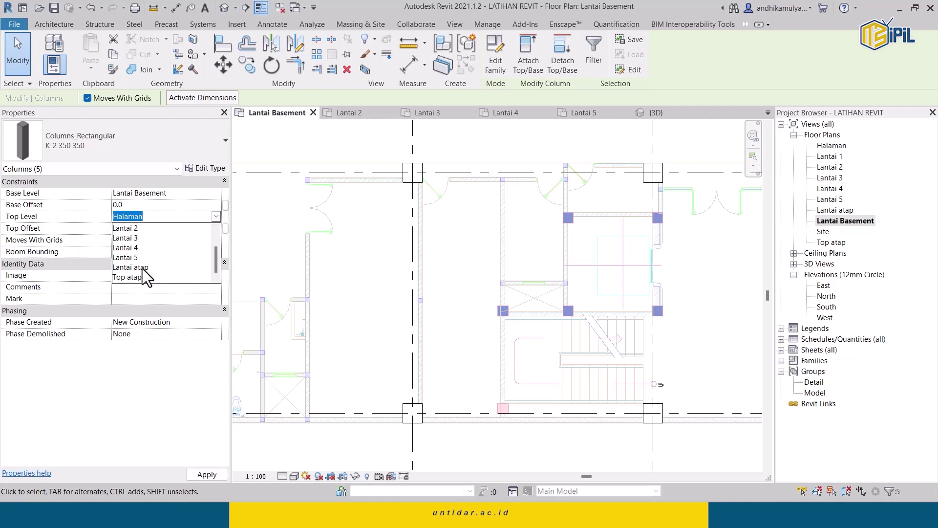
left_click(143, 267)
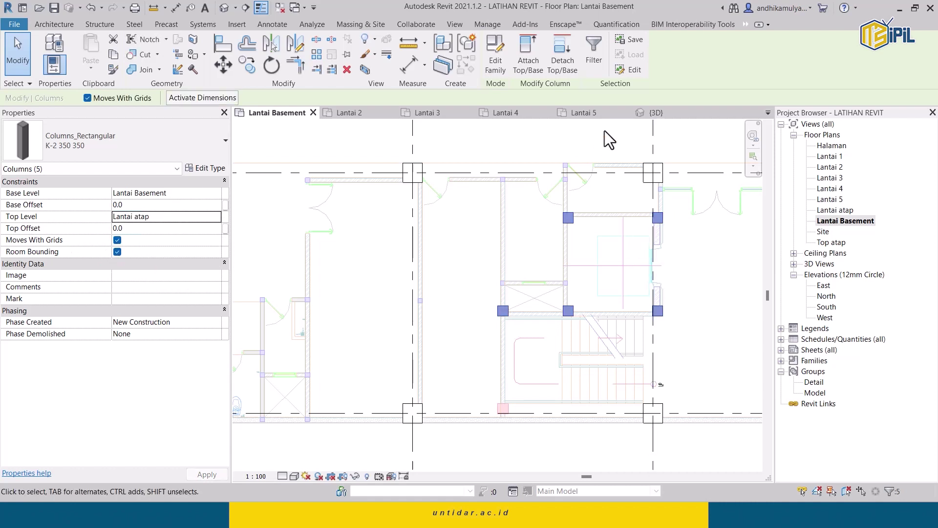
left_click(662, 117)
mouse_move(535, 250)
middle_mouse_down("shift")
mouse_move(565, 291)
mouse_move(643, 276)
middle_mouse_up("shift")
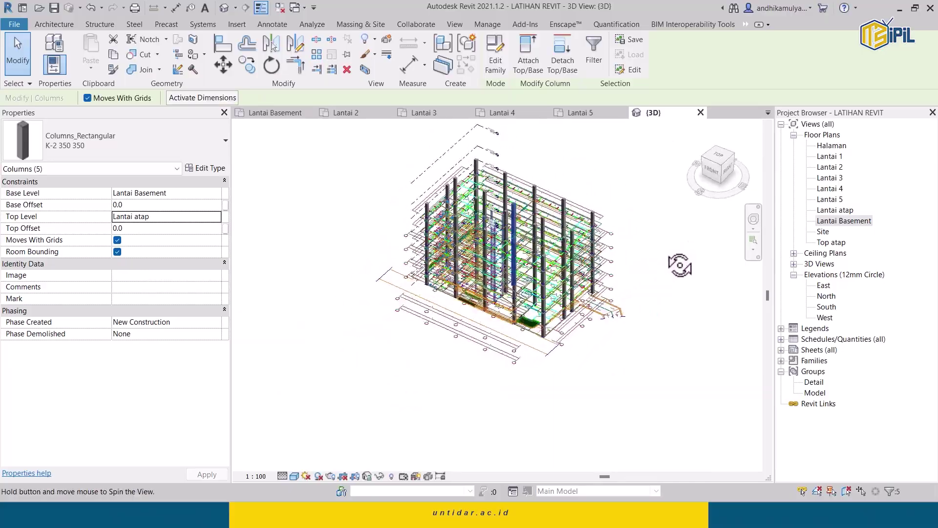
Orbit and zoom the 3D view to confirm five K-2 columns reach Lantai atap, then deselect
scroll(604, 269, "up", 5)
mouse_move(605, 269)
middle_mouse_down("shift")
mouse_move(520, 325)
mouse_move(493, 287)
middle_mouse_up("shift")
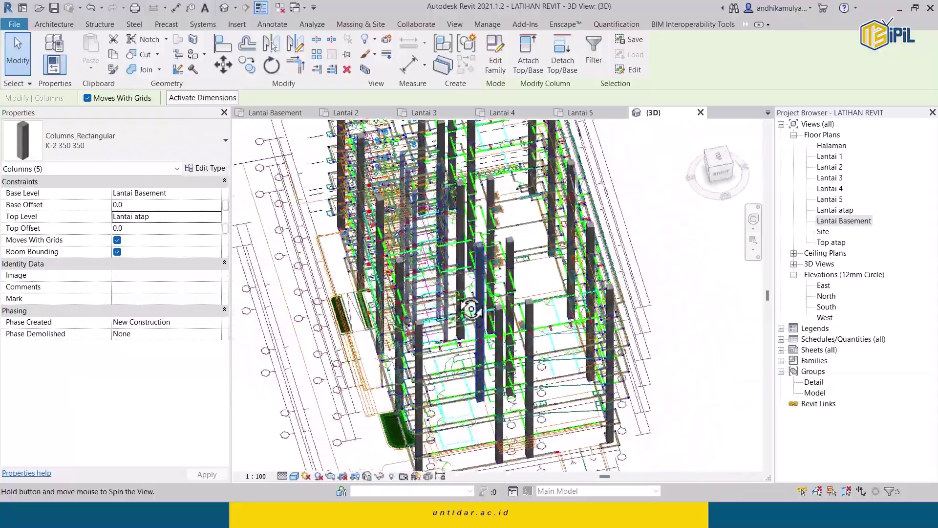
middle_click_drag(494, 288, 518, 240, "shift")
scroll(517, 239, "down", 3)
scroll(518, 234, "up", 2)
scroll(521, 287, "up", 2)
scroll(537, 293, "up", 2)
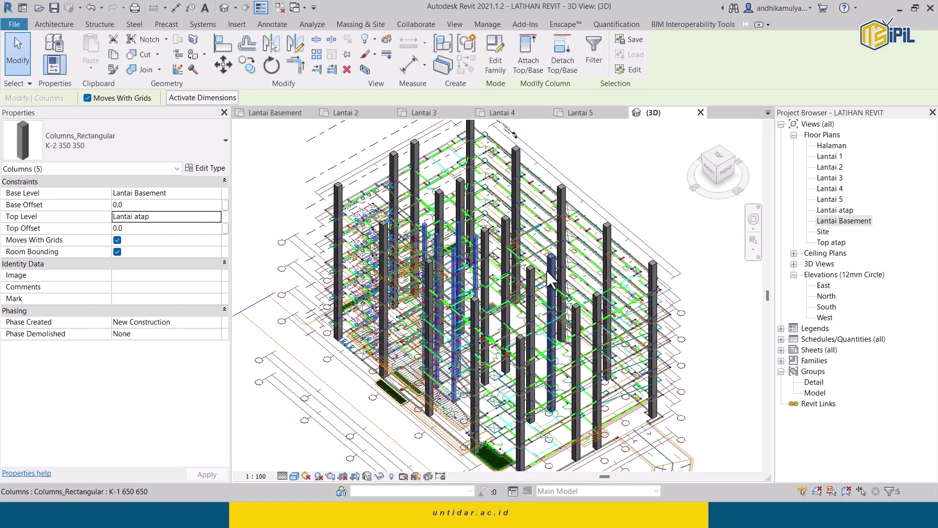
scroll(582, 289, "down", 1)
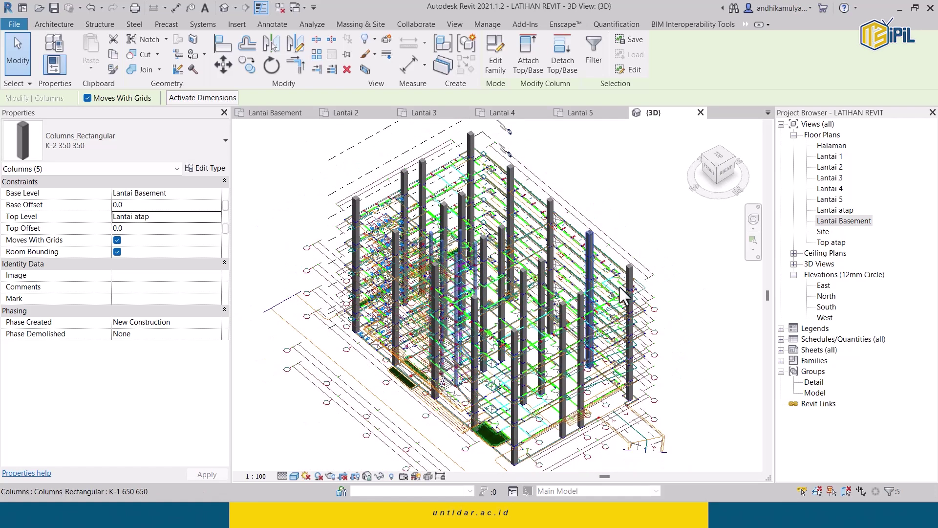
left_click(675, 250)
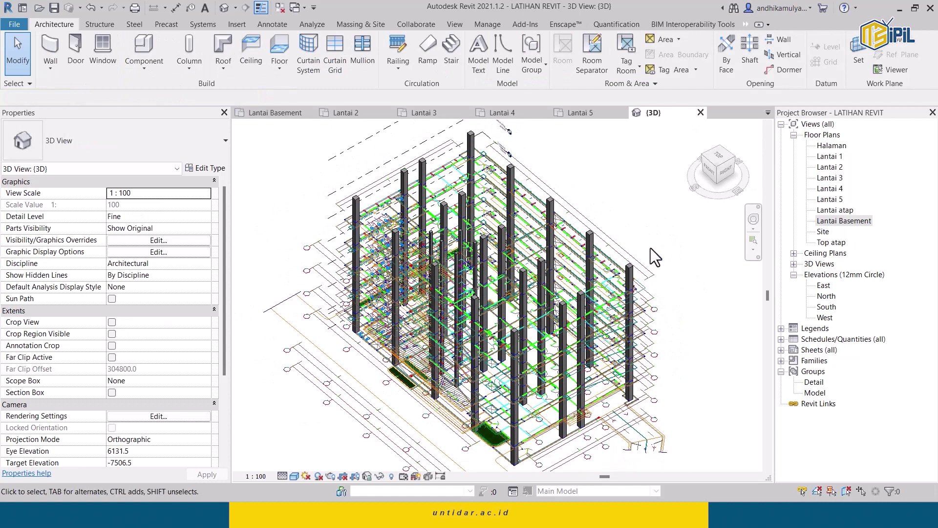